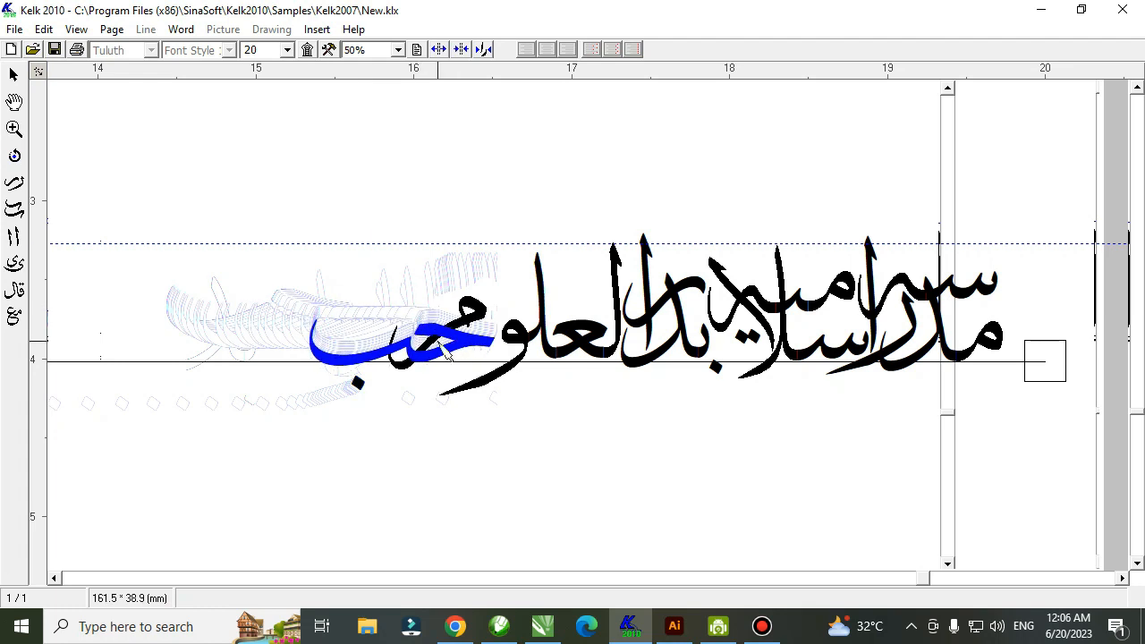
Stack حب above العلوم, switch the final م to its fourth letter shape, and adjust the piece's position.
{"action": "left_click_drag", "start_coordinate": [468, 350], "coordinate": [624, 288]}
{"action": "right_click", "coordinate": [487, 330]}
{"action": "left_click", "coordinate": [194, 128]}
{"action": "left_click_drag", "start_coordinate": [472, 298], "coordinate": [521, 295]}
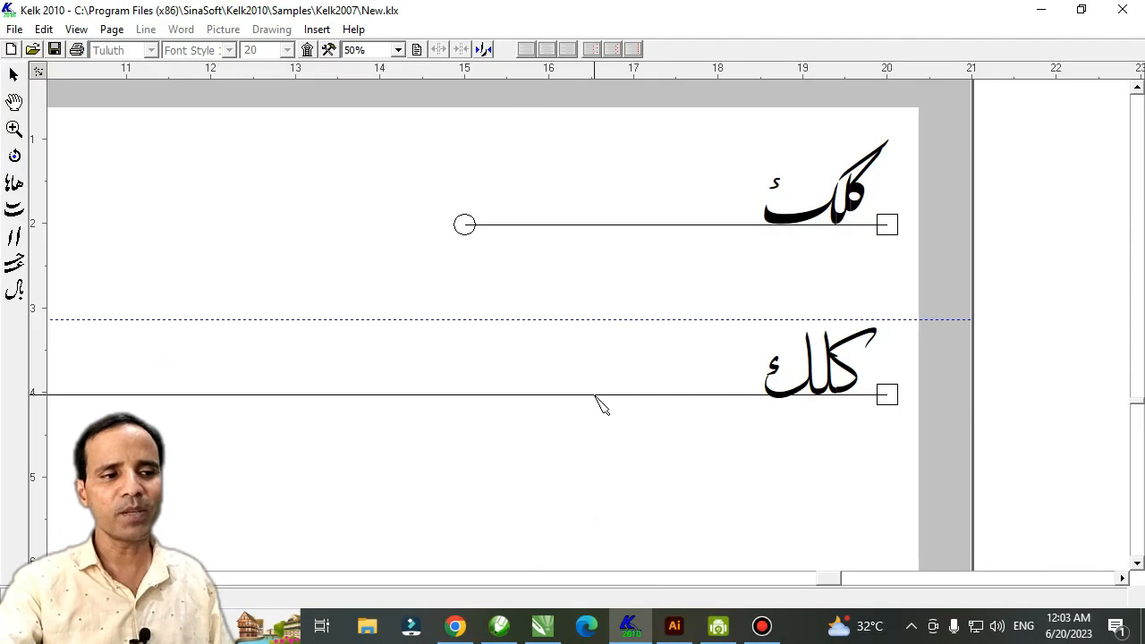
Consult the reference banner in CorelDRAW, return to Kelk 2010, and replace the lower line's text with مدرسہ اسلامیہ بدر العلوم حب.
{"action": "key", "text": "alt+Tab"}
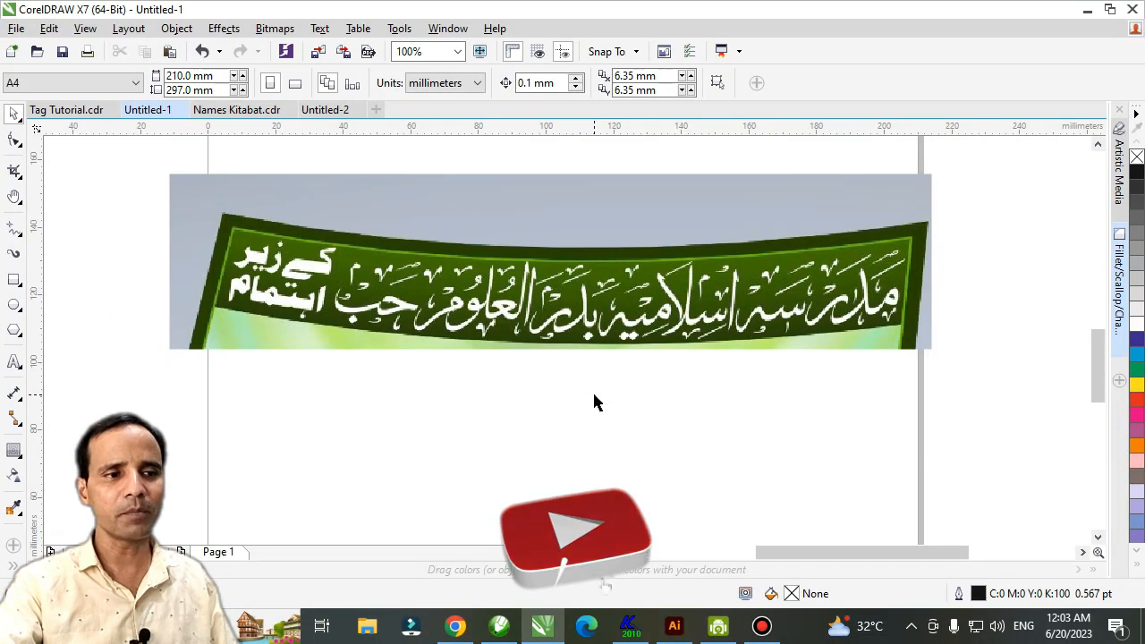
{"action": "key", "text": "alt+Tab"}
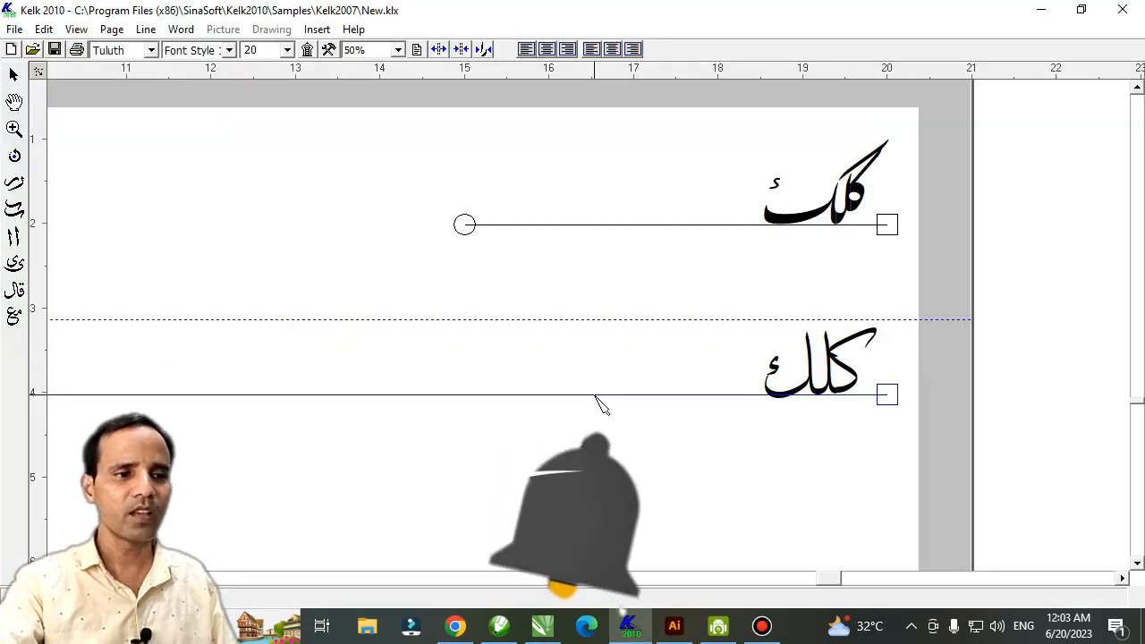
{"action": "right_click", "coordinate": [595, 395]}
{"action": "left_click", "coordinate": [639, 526]}
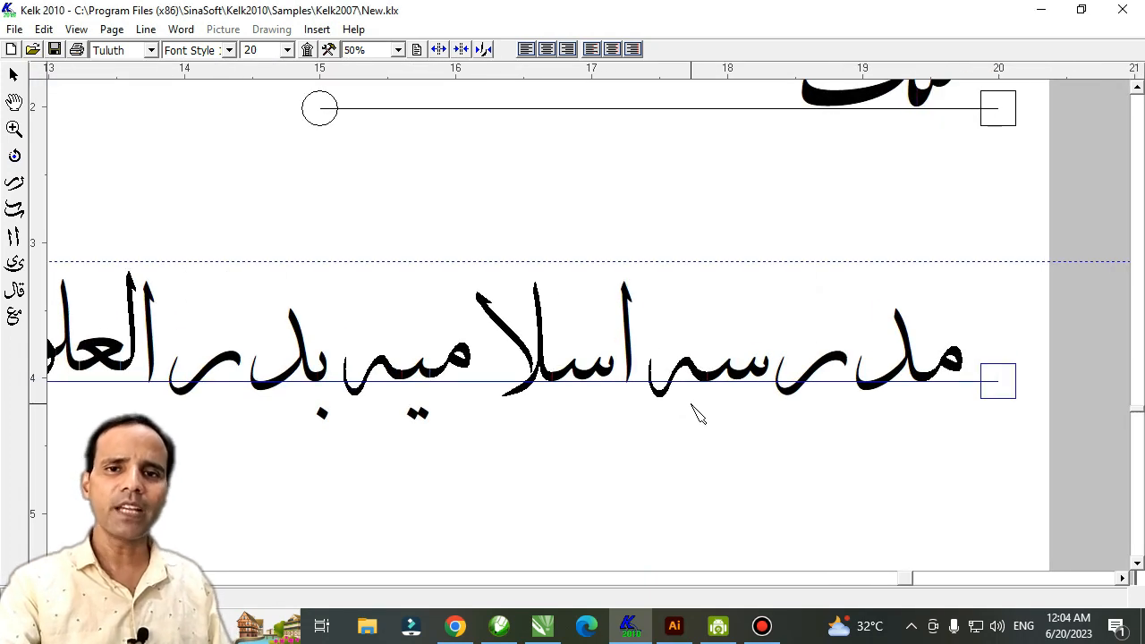
Move the letter ر of مدرسہ close against مد.
{"action": "scroll", "coordinate": [621, 396], "scroll_direction": "up", "scroll_amount": 1}
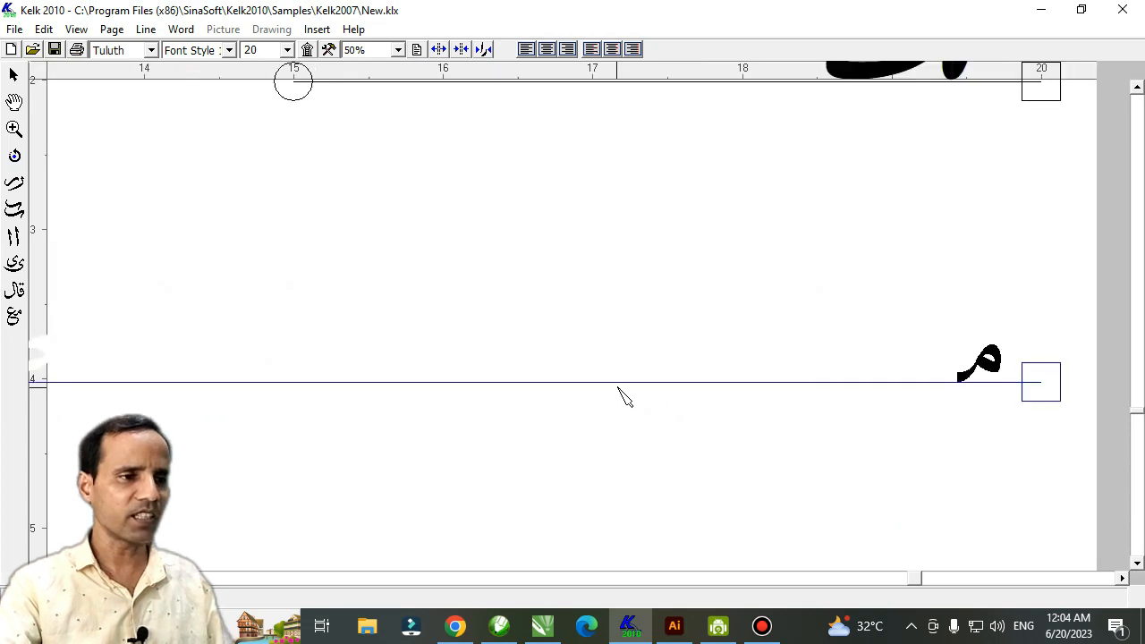
{"action": "left_click_drag", "start_coordinate": [772, 414], "coordinate": [633, 432]}
{"action": "scroll", "coordinate": [744, 403], "scroll_direction": "up", "scroll_amount": 1}
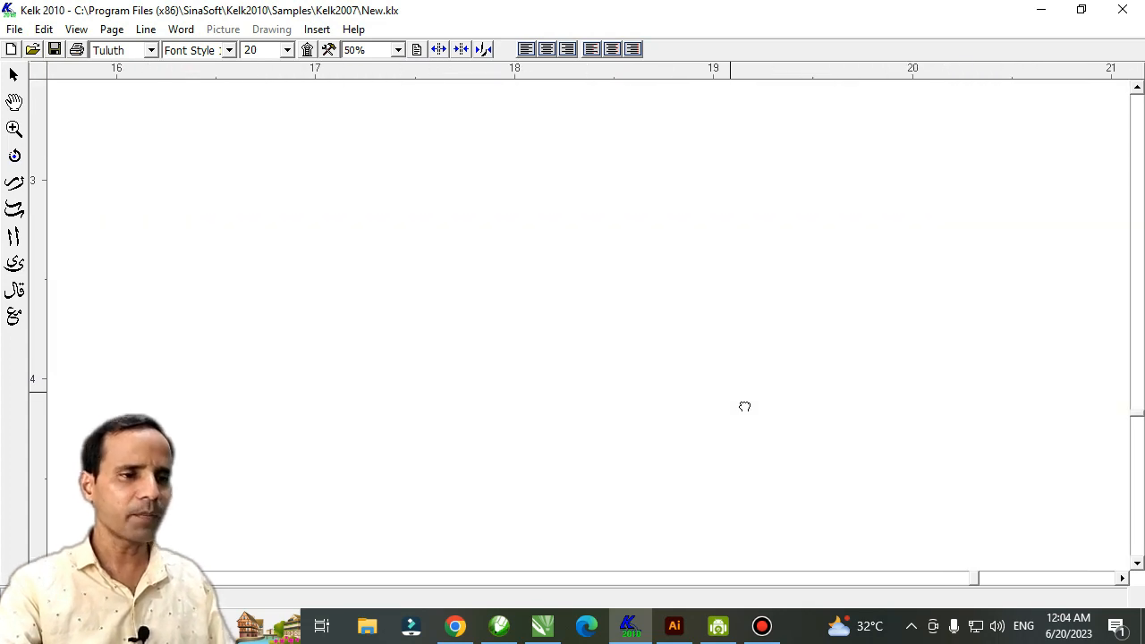
{"action": "left_click_drag", "start_coordinate": [660, 344], "coordinate": [735, 326]}
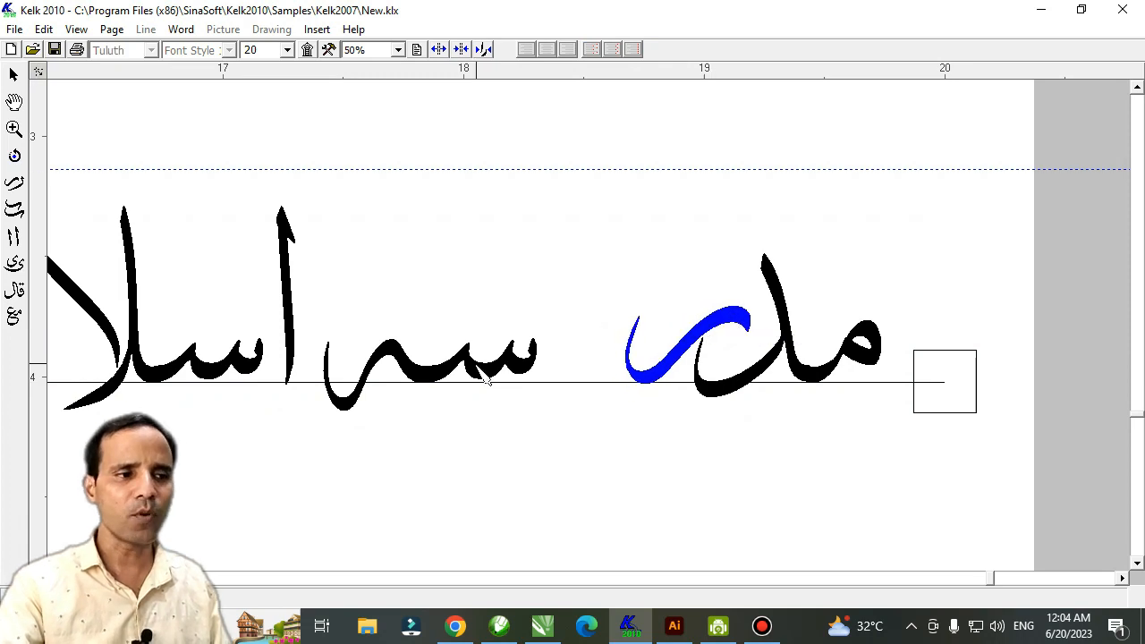
Stack سہ above مدر and lower the dashed horizontal guide to the tops of the alifs.
{"action": "left_click_drag", "start_coordinate": [503, 380], "coordinate": [837, 281]}
{"action": "left_click_drag", "start_coordinate": [754, 169], "coordinate": [754, 206]}
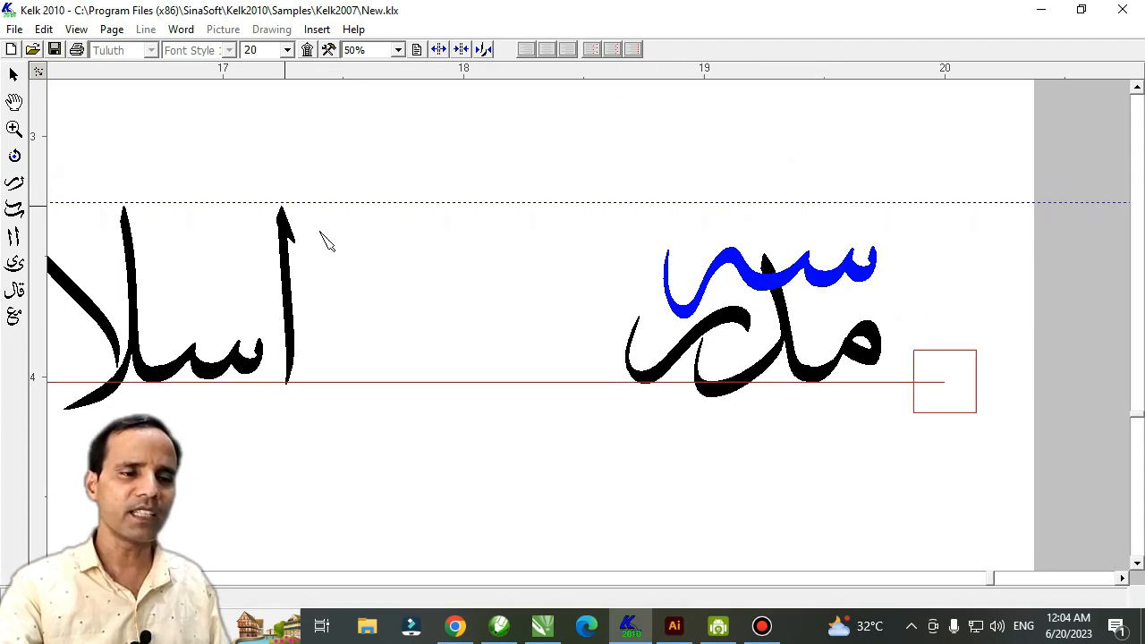
{"action": "left_click_drag", "start_coordinate": [835, 282], "coordinate": [835, 282]}
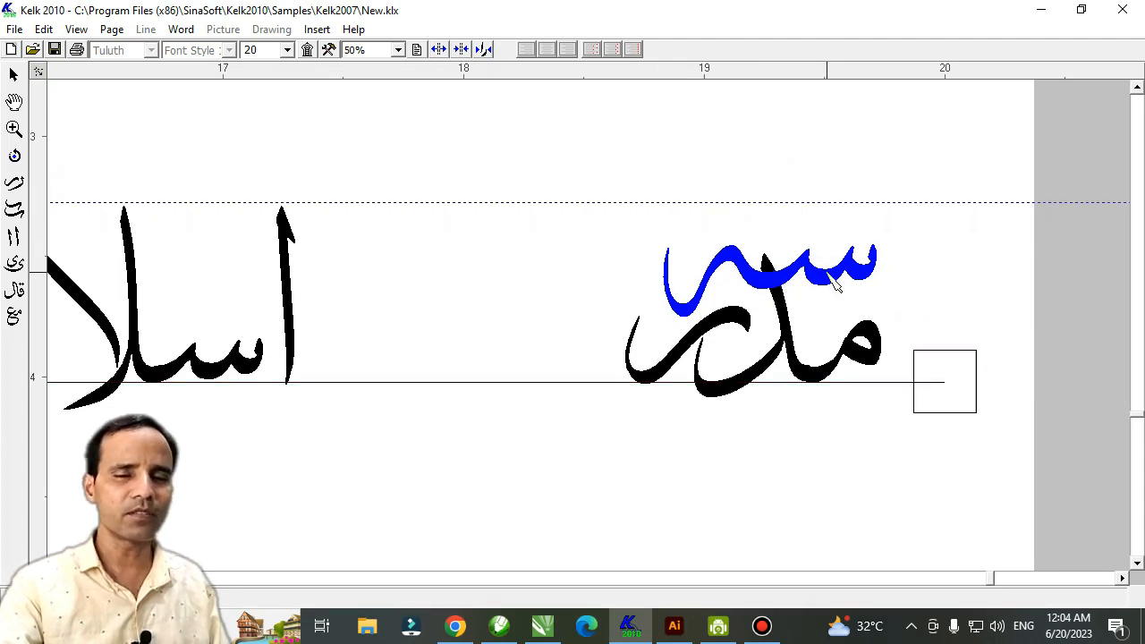
Replace the ر of مدرسہ with its second, straight-tailed shape and reposition سہ above it.
{"action": "left_click_drag", "start_coordinate": [739, 323], "coordinate": [748, 331]}
{"action": "double_click", "coordinate": [741, 322]}
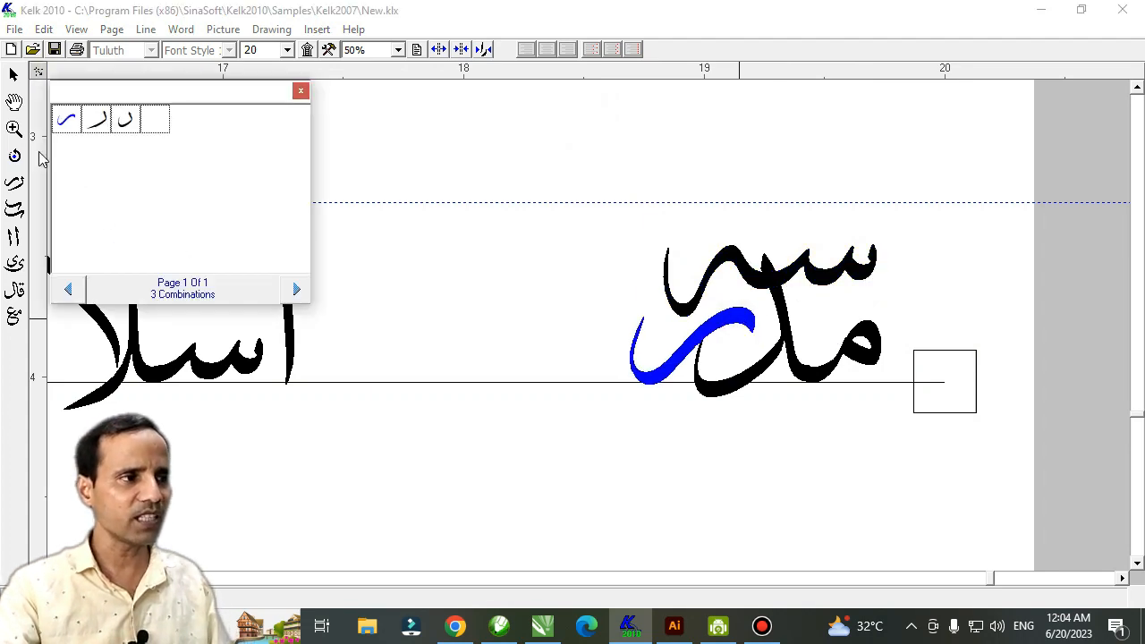
{"action": "left_click", "coordinate": [98, 124]}
{"action": "left_click", "coordinate": [757, 332]}
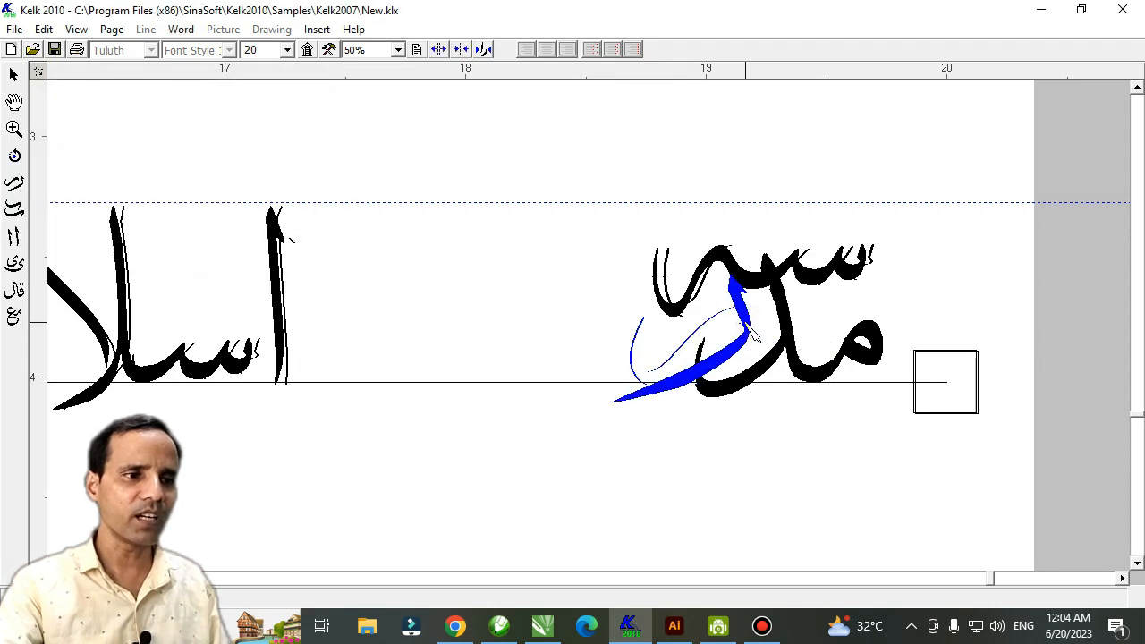
{"action": "left_click", "coordinate": [830, 290]}
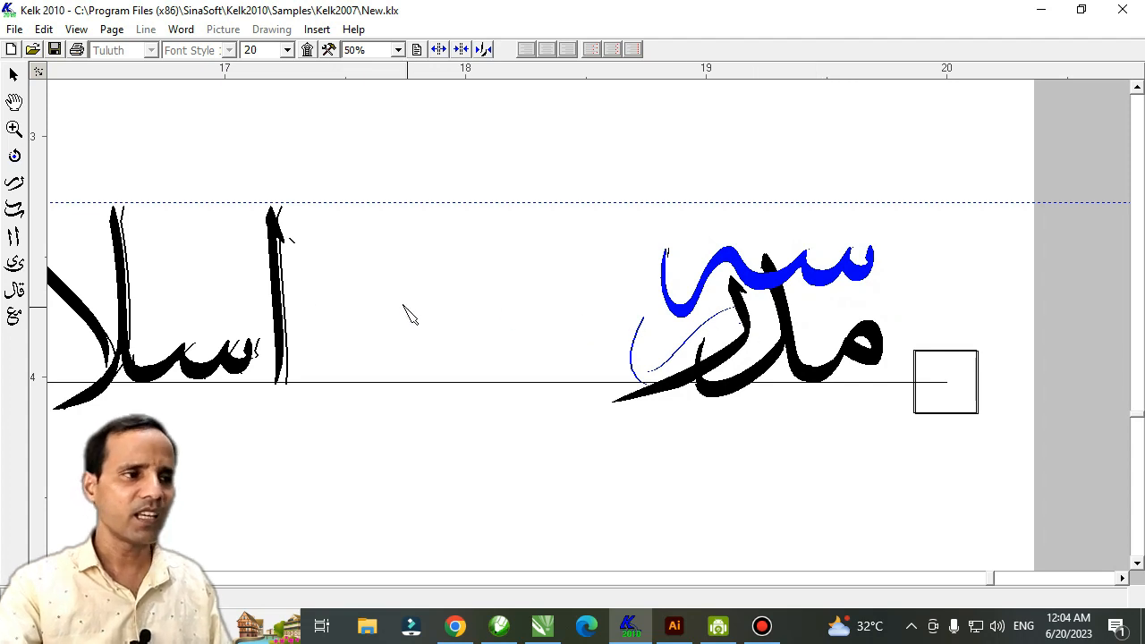
Stand the ا of اسلامیہ across the end of مدرسہ and place سلا directly beside it on the baseline.
{"action": "left_click_drag", "start_coordinate": [309, 313], "coordinate": [688, 297]}
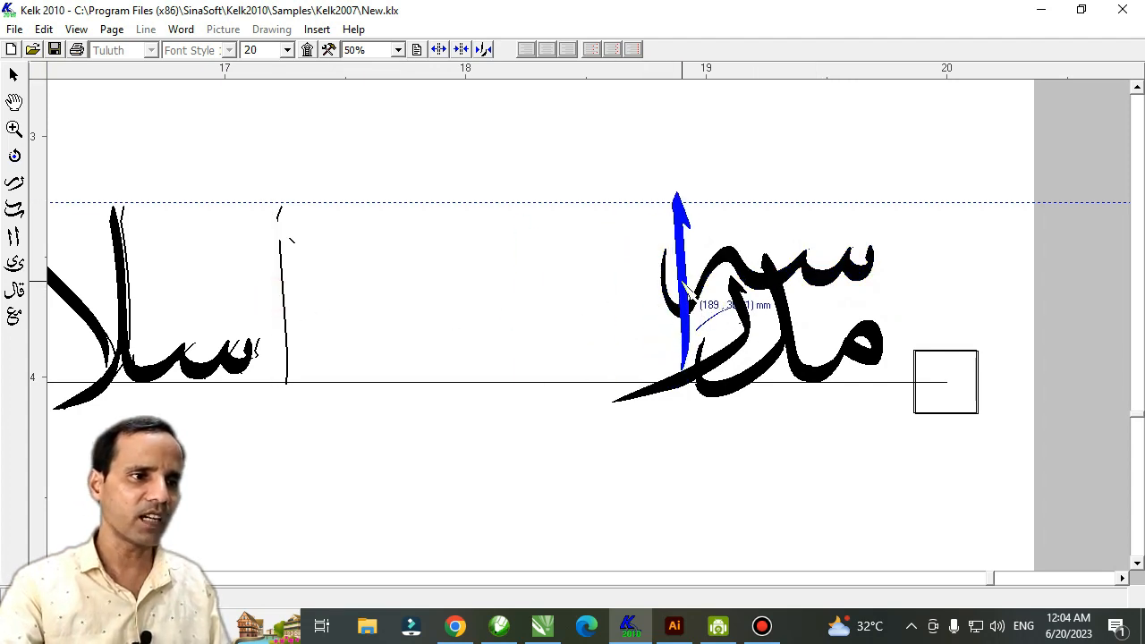
{"action": "mouse_move", "coordinate": [247, 377]}
{"action": "left_mouse_down"}
{"action": "mouse_move", "coordinate": [608, 365]}
{"action": "mouse_move", "coordinate": [574, 383]}
{"action": "left_mouse_up"}
{"action": "mouse_move", "coordinate": [317, 355]}
{"action": "left_mouse_down"}
{"action": "mouse_move", "coordinate": [631, 359]}
{"action": "mouse_move", "coordinate": [586, 336]}
{"action": "left_mouse_up"}
Stack میہ above سلا and place its two dots in the gap beneath it.
{"action": "mouse_move", "coordinate": [260, 351]}
{"action": "left_mouse_down"}
{"action": "mouse_move", "coordinate": [877, 313]}
{"action": "mouse_move", "coordinate": [925, 271]}
{"action": "mouse_move", "coordinate": [762, 300]}
{"action": "left_mouse_up"}
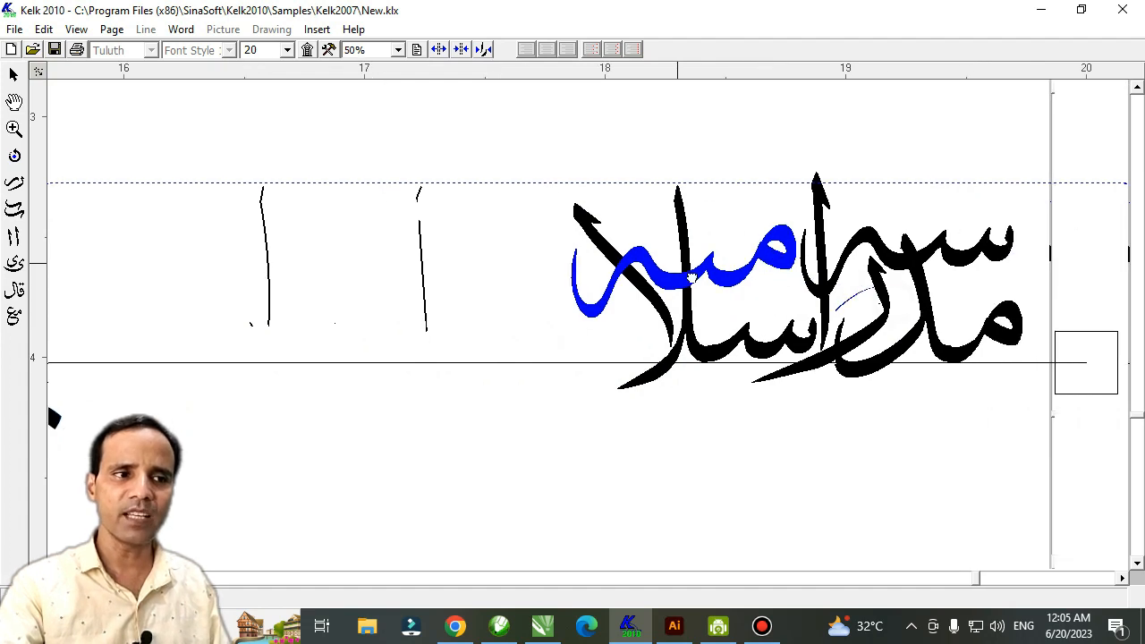
{"action": "left_click_drag", "start_coordinate": [729, 278], "coordinate": [813, 251]}
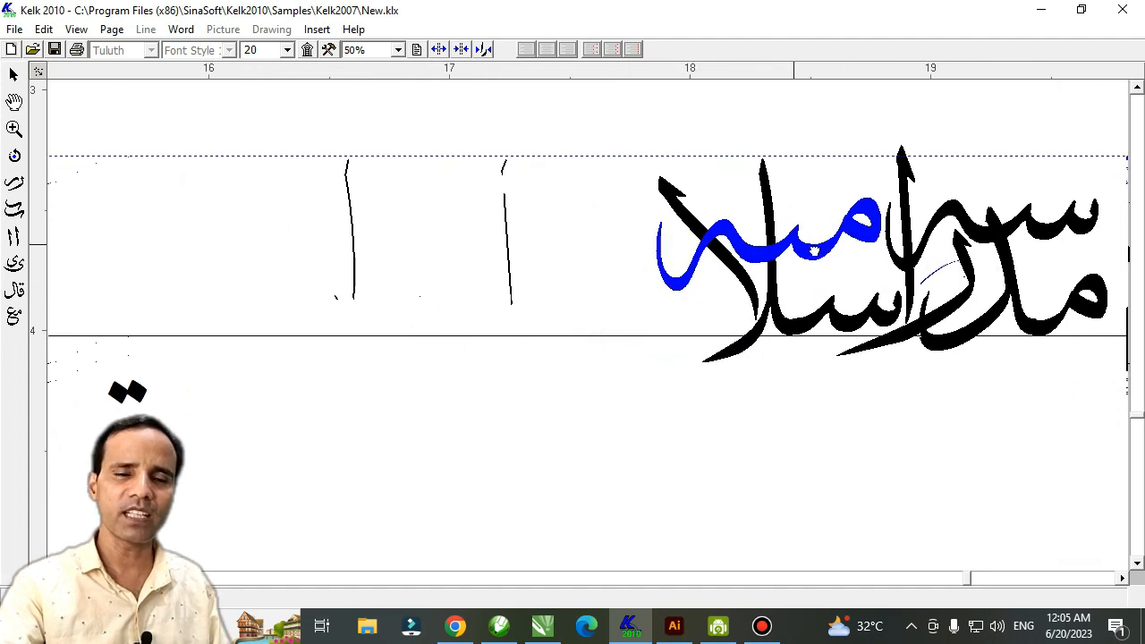
{"action": "left_click_drag", "start_coordinate": [572, 313], "coordinate": [616, 318]}
{"action": "mouse_move", "coordinate": [177, 398]}
{"action": "left_mouse_down"}
{"action": "mouse_move", "coordinate": [694, 391]}
{"action": "mouse_move", "coordinate": [786, 314]}
{"action": "mouse_move", "coordinate": [769, 304]}
{"action": "mouse_move", "coordinate": [754, 324]}
{"action": "left_mouse_up"}
{"action": "left_click_drag", "start_coordinate": [411, 323], "coordinate": [435, 327]}
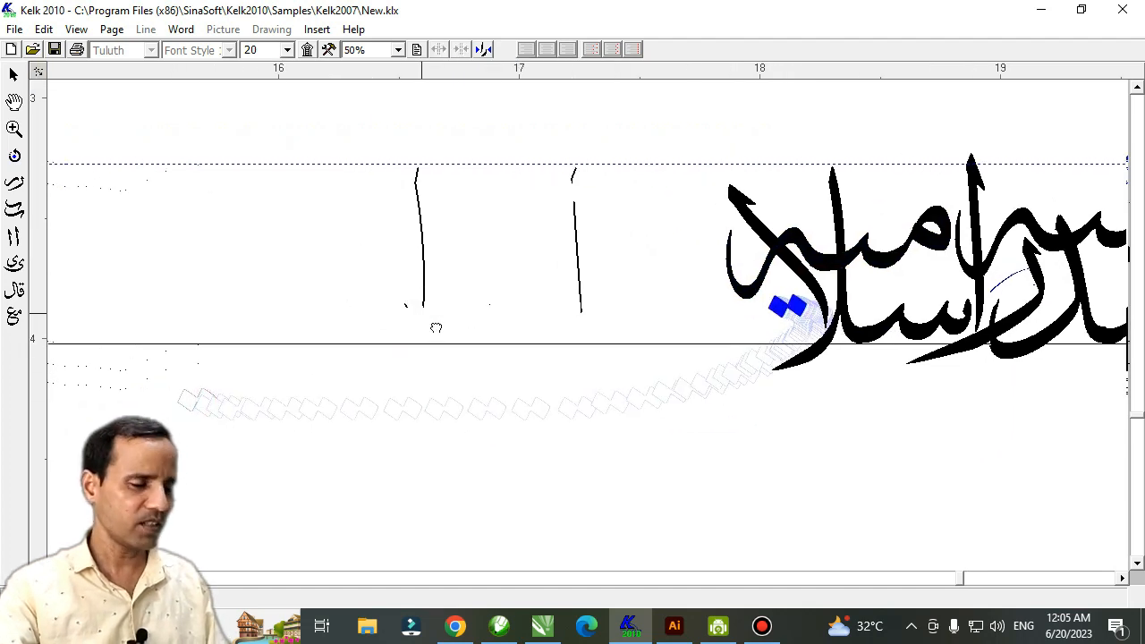
Move بد next to اسلامیہ on the baseline and place its dot just below the ب.
{"action": "scroll", "coordinate": [435, 327], "scroll_direction": "down", "scroll_amount": 1}
{"action": "left_click", "coordinate": [354, 368]}
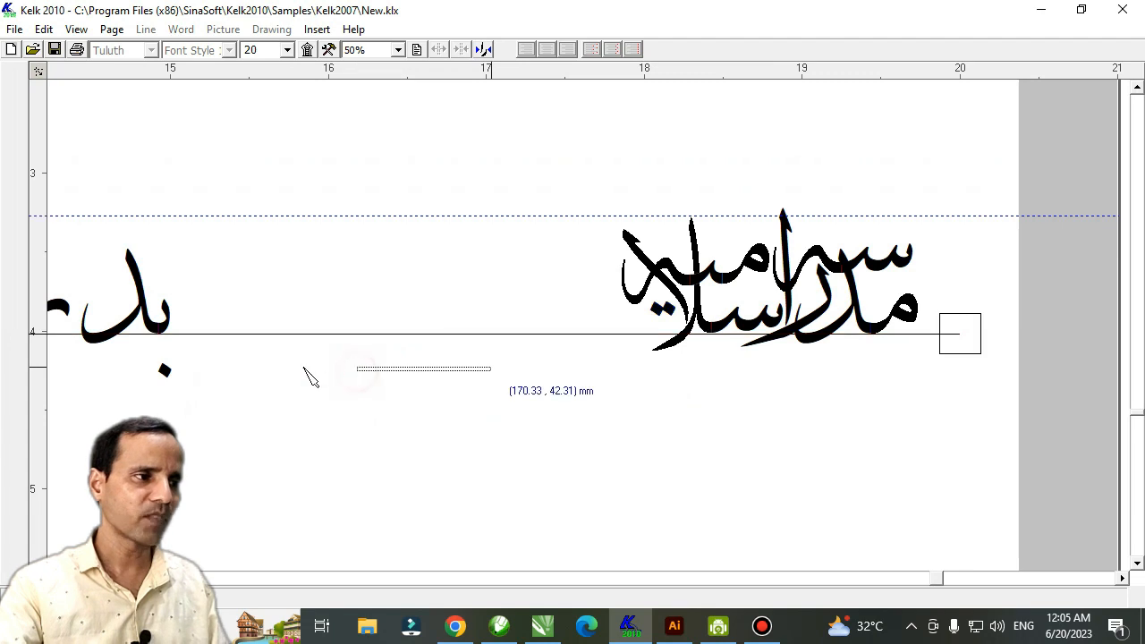
{"action": "left_click_drag", "start_coordinate": [171, 339], "coordinate": [615, 341]}
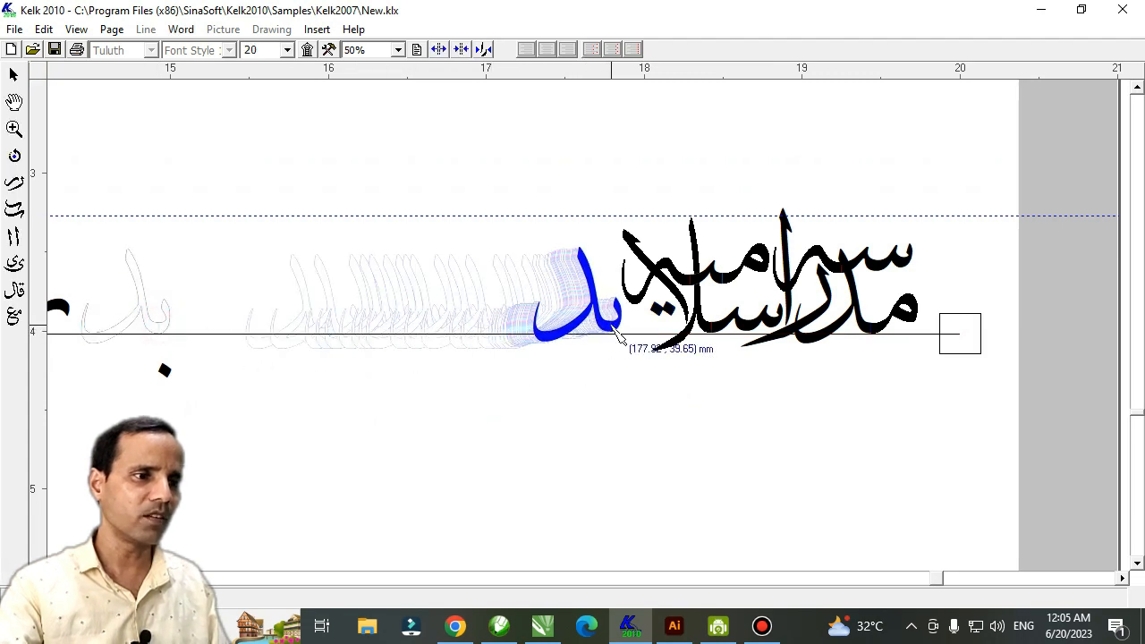
{"action": "left_click_drag", "start_coordinate": [163, 370], "coordinate": [631, 341]}
Stack the ر of بدر above بد and stand the ا of العلوم across it.
{"action": "left_click_drag", "start_coordinate": [366, 372], "coordinate": [571, 375]}
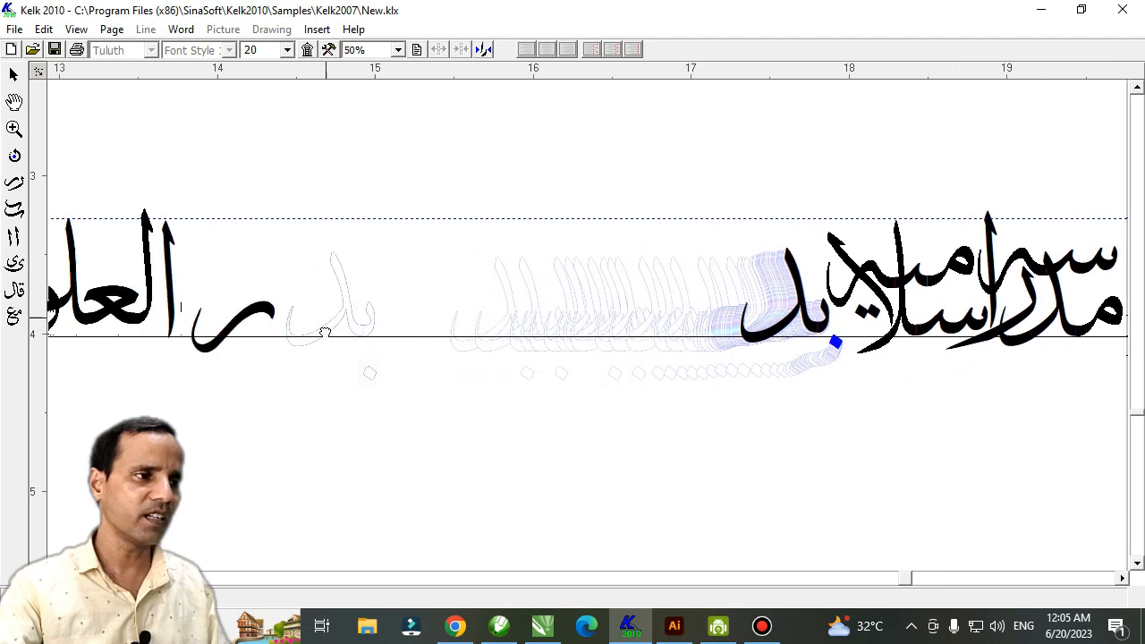
{"action": "mouse_move", "coordinate": [273, 313]}
{"action": "left_mouse_down"}
{"action": "mouse_move", "coordinate": [813, 252]}
{"action": "mouse_move", "coordinate": [827, 269]}
{"action": "left_mouse_up"}
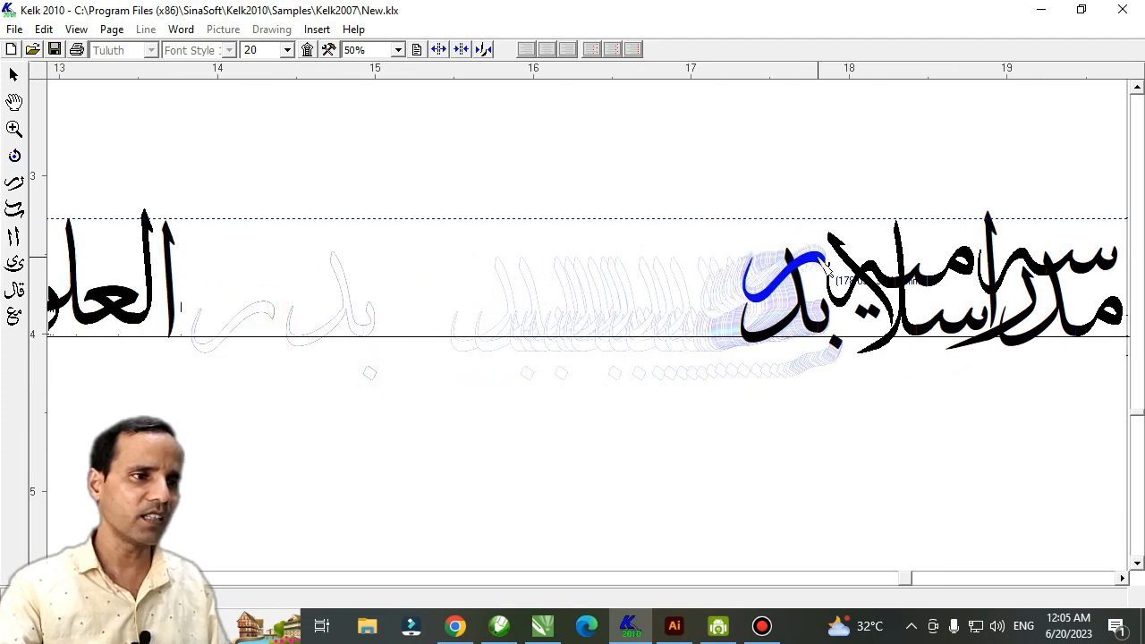
{"action": "left_click_drag", "start_coordinate": [175, 296], "coordinate": [767, 273]}
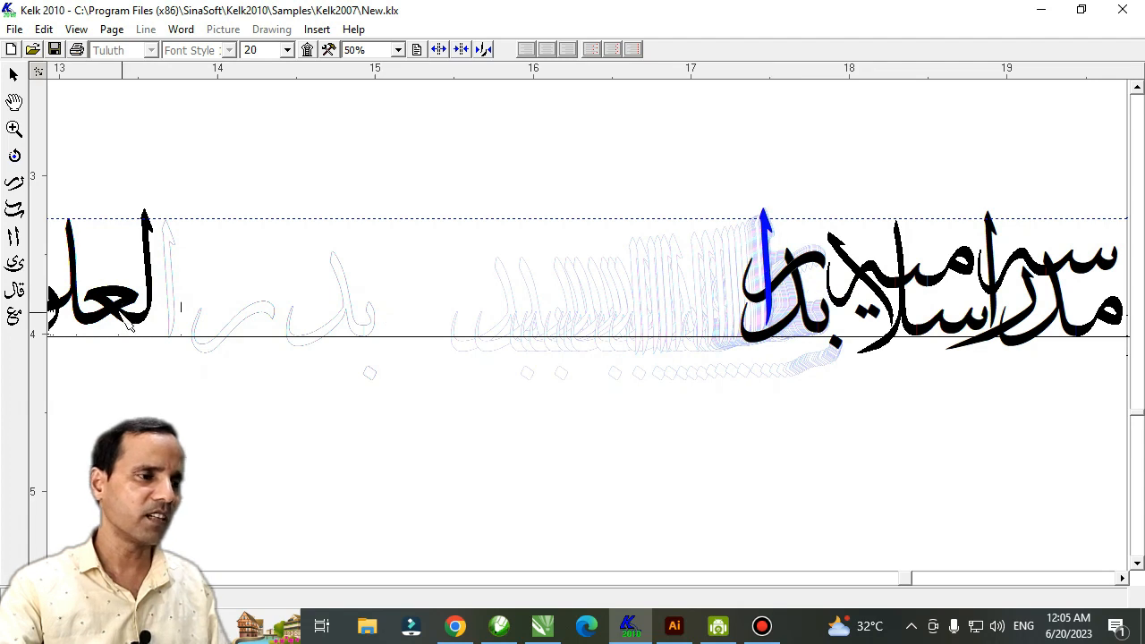
Place لعلو beside بدر and switch it to the second combination with the straight-tailed و.
{"action": "left_click_drag", "start_coordinate": [130, 327], "coordinate": [713, 335]}
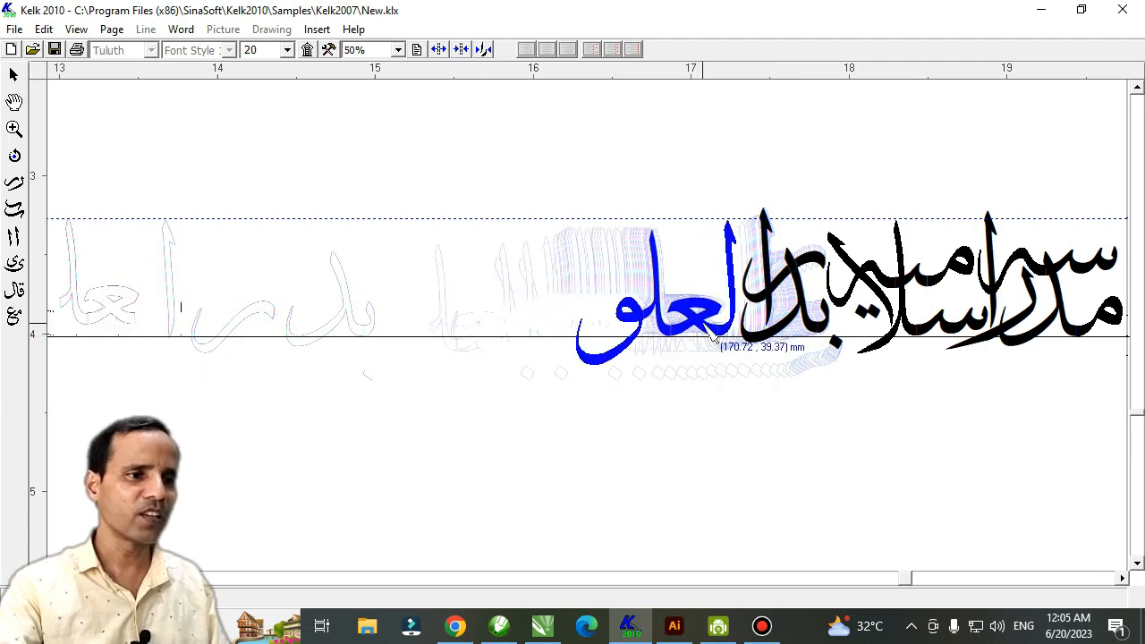
{"action": "left_click_drag", "start_coordinate": [759, 389], "coordinate": [519, 403]}
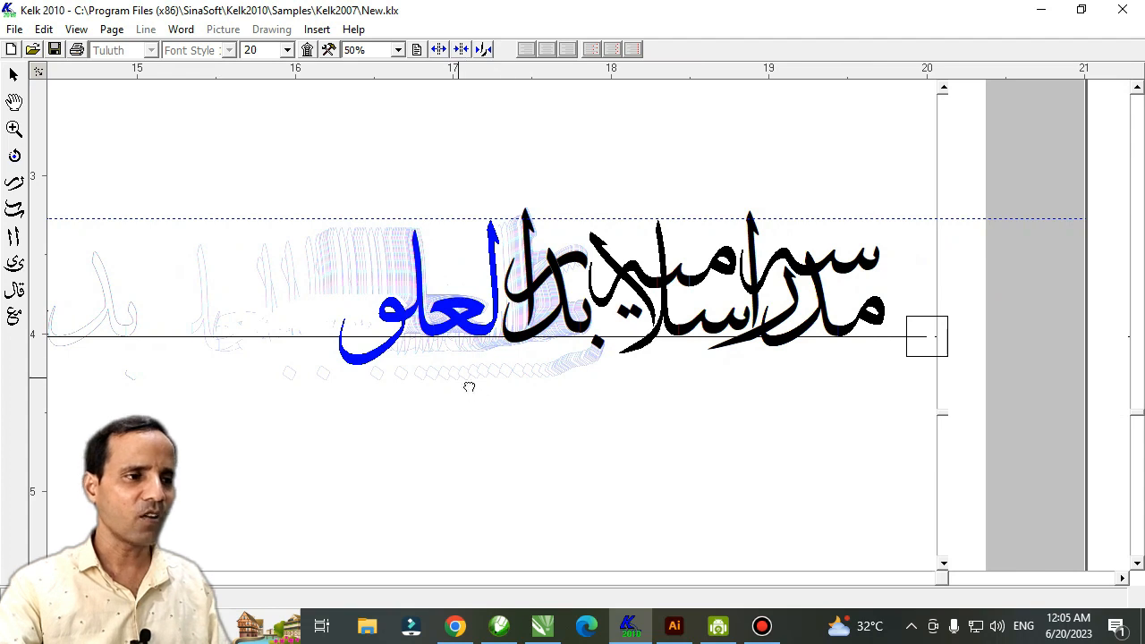
{"action": "right_click", "coordinate": [398, 326]}
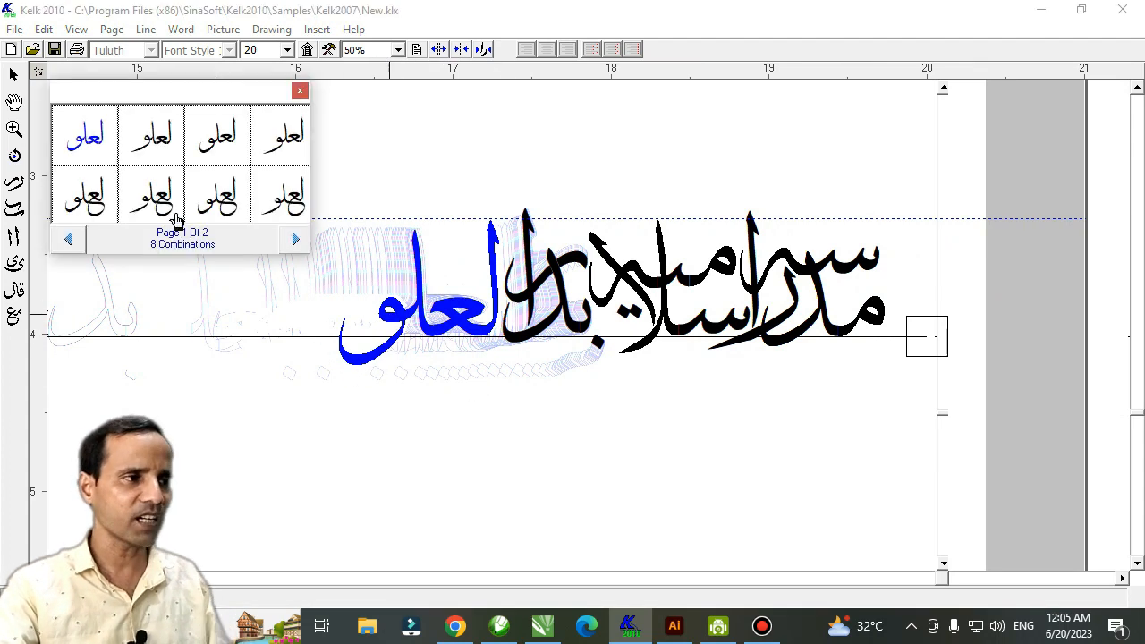
{"action": "left_click", "coordinate": [150, 152]}
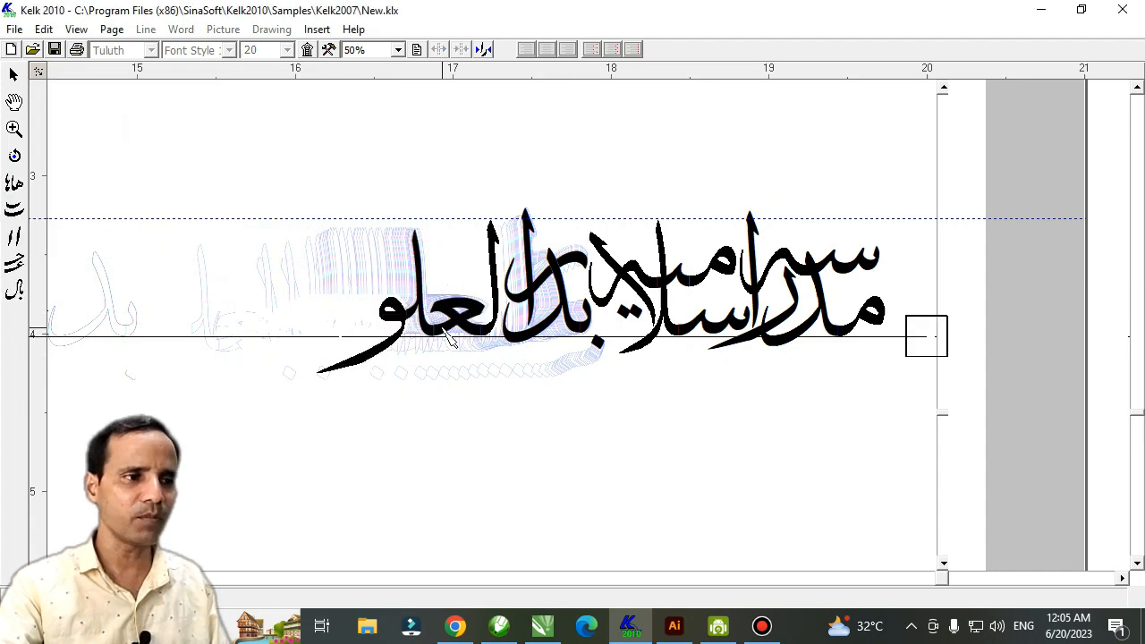
{"action": "left_click", "coordinate": [450, 336]}
Attach م to the end of العلو and bring حب and its dot close to the composition.
{"action": "scroll", "coordinate": [450, 322], "scroll_direction": "left", "scroll_amount": 5}
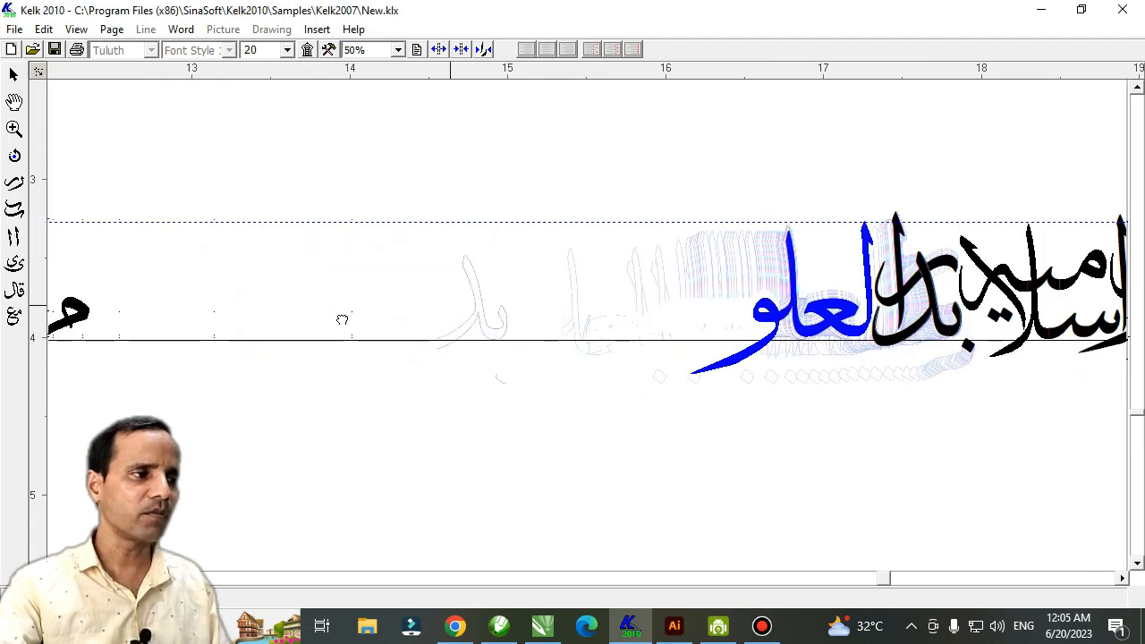
{"action": "left_click_drag", "start_coordinate": [85, 320], "coordinate": [732, 298]}
{"action": "left_click_drag", "start_coordinate": [409, 306], "coordinate": [672, 322]}
{"action": "left_click_drag", "start_coordinate": [211, 319], "coordinate": [840, 286]}
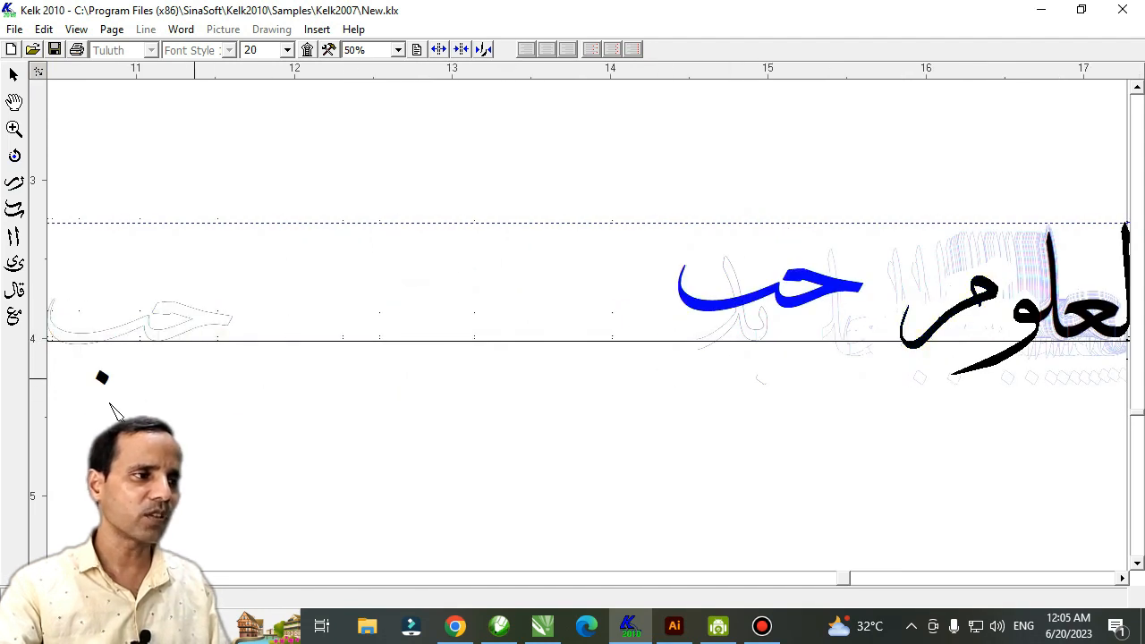
{"action": "left_click_drag", "start_coordinate": [101, 380], "coordinate": [844, 370]}
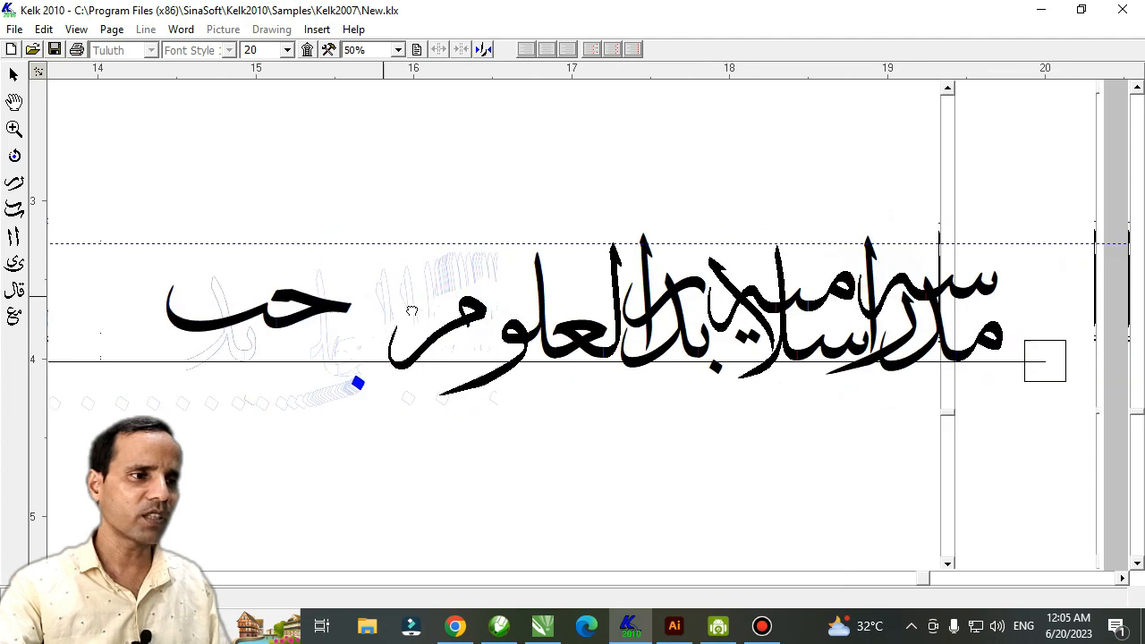
Raise حب over العلوم and replace the final م with its fourth, downward-tailed shape.
{"action": "left_click_drag", "start_coordinate": [322, 319], "coordinate": [622, 291]}
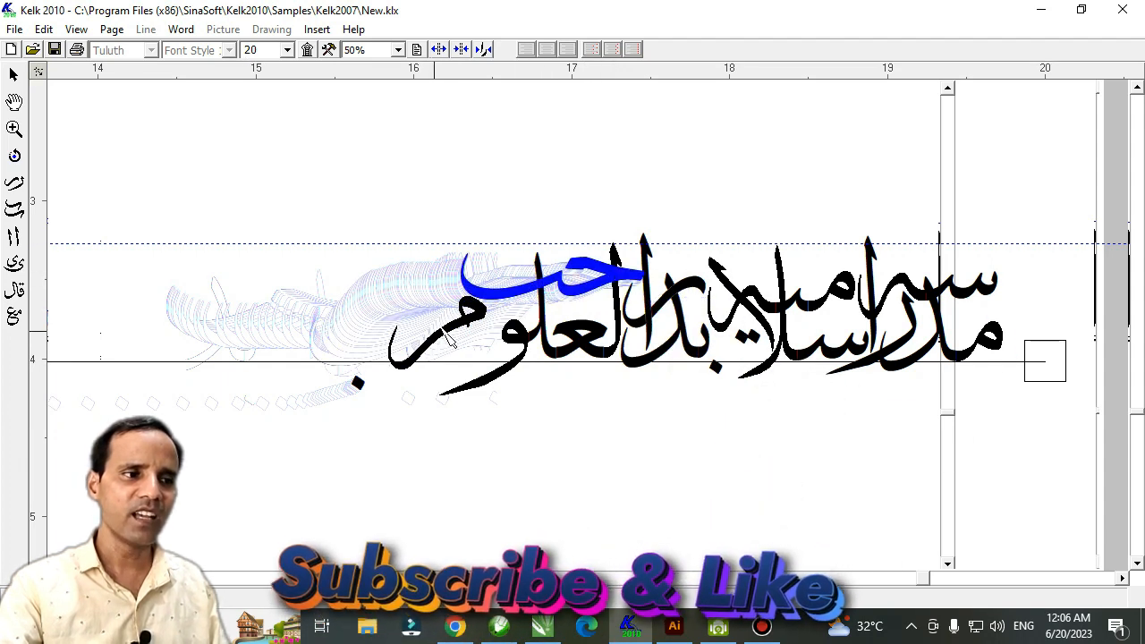
{"action": "left_click", "coordinate": [478, 331]}
{"action": "left_click_drag", "start_coordinate": [479, 329], "coordinate": [492, 336]}
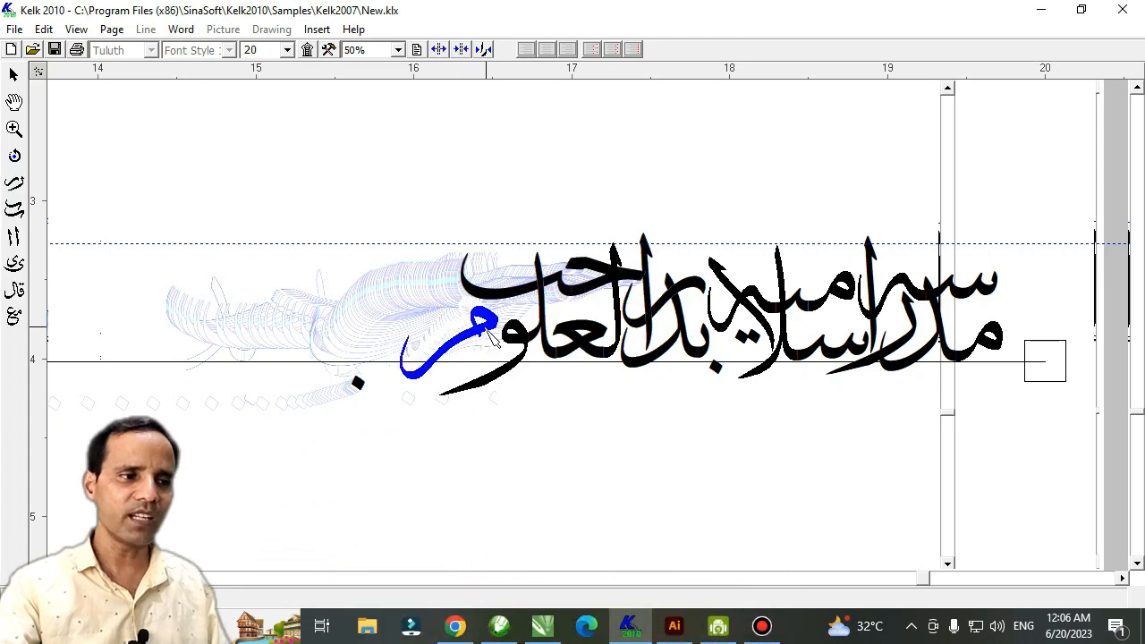
{"action": "double_click", "coordinate": [486, 328]}
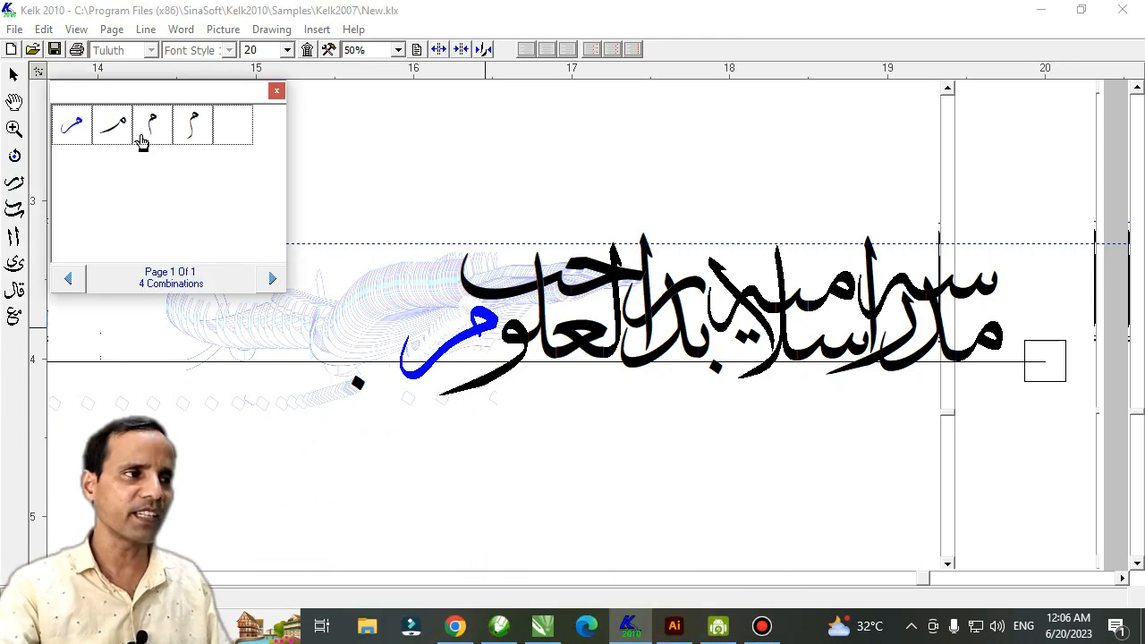
{"action": "left_click", "coordinate": [195, 133]}
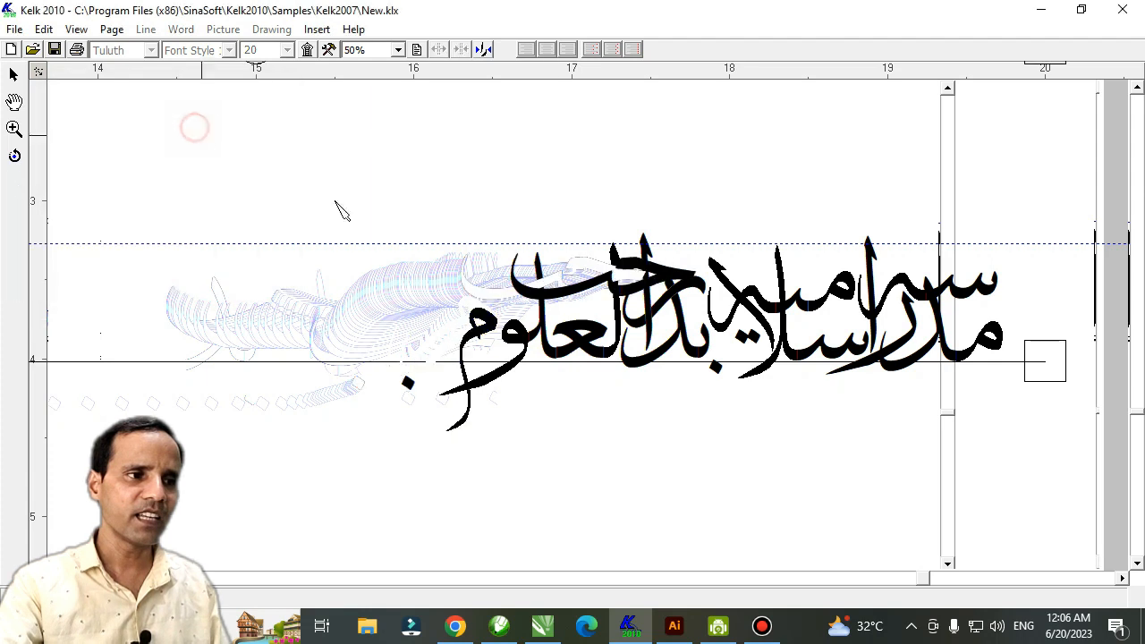
Shift حب above علو, lift the م to its end, and set the dot beneath the ب.
{"action": "mouse_move", "coordinate": [579, 304]}
{"action": "left_mouse_down"}
{"action": "mouse_move", "coordinate": [527, 308]}
{"action": "mouse_move", "coordinate": [509, 266]}
{"action": "left_mouse_up"}
{"action": "left_click", "coordinate": [486, 328]}
{"action": "left_click_drag", "start_coordinate": [411, 389], "coordinate": [481, 319]}
{"action": "left_click_drag", "start_coordinate": [707, 417], "coordinate": [613, 423]}
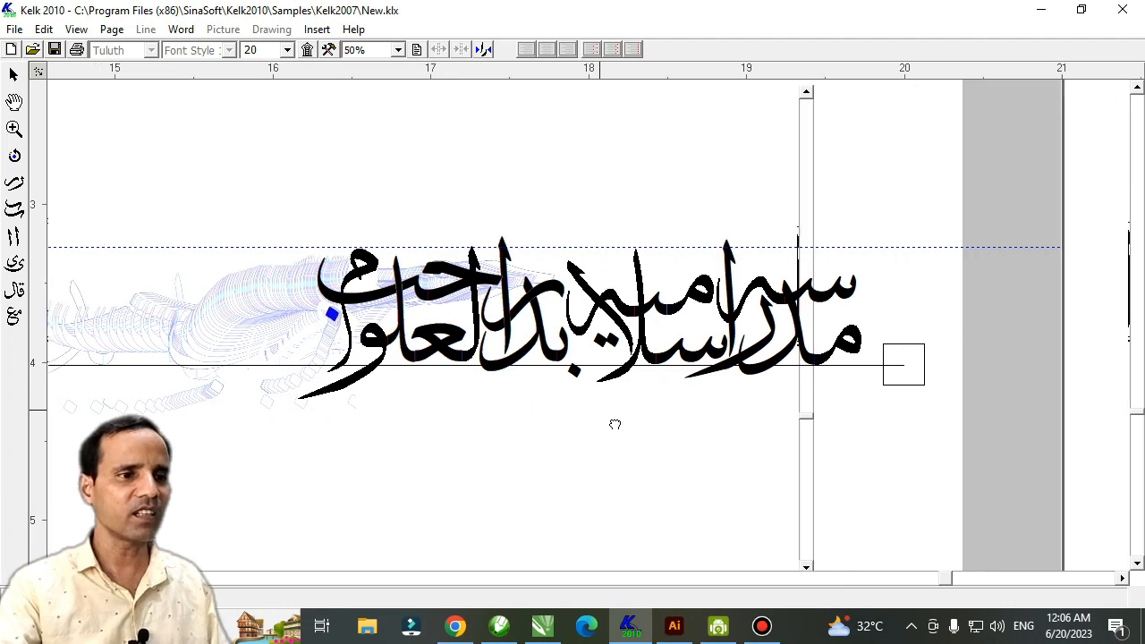
{"action": "scroll", "coordinate": [638, 418], "scroll_direction": "up", "scroll_amount": 1}
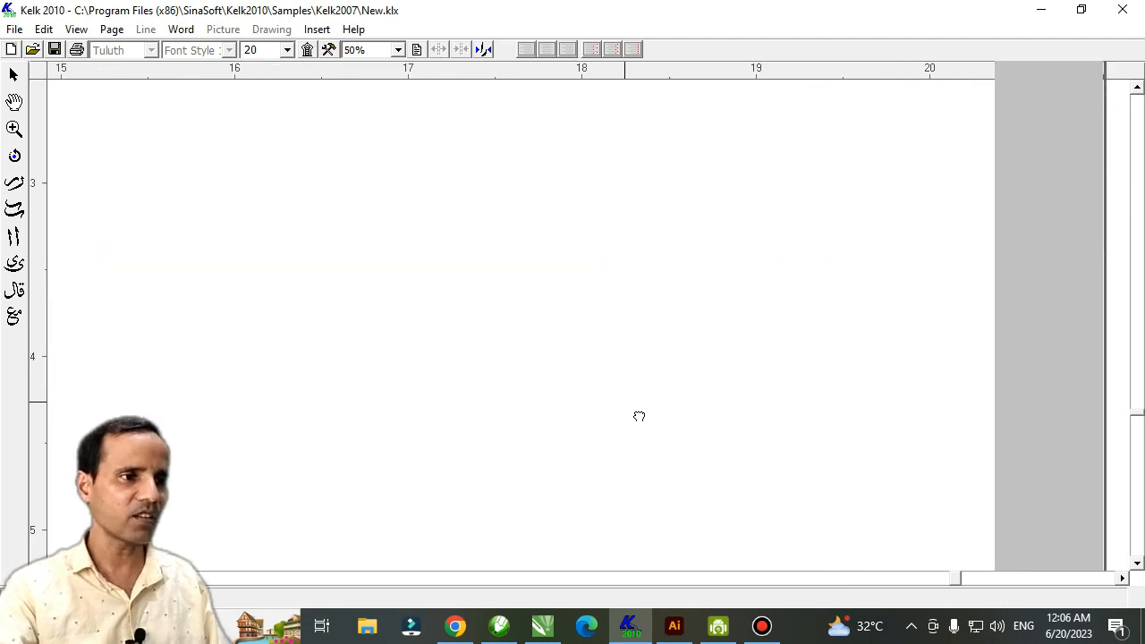
{"action": "scroll", "coordinate": [663, 410], "scroll_direction": "up", "scroll_amount": 2}
{"action": "scroll", "coordinate": [548, 387], "scroll_direction": "down", "scroll_amount": 1}
{"action": "left_click", "coordinate": [545, 385]}
{"action": "left_click", "coordinate": [362, 184]}
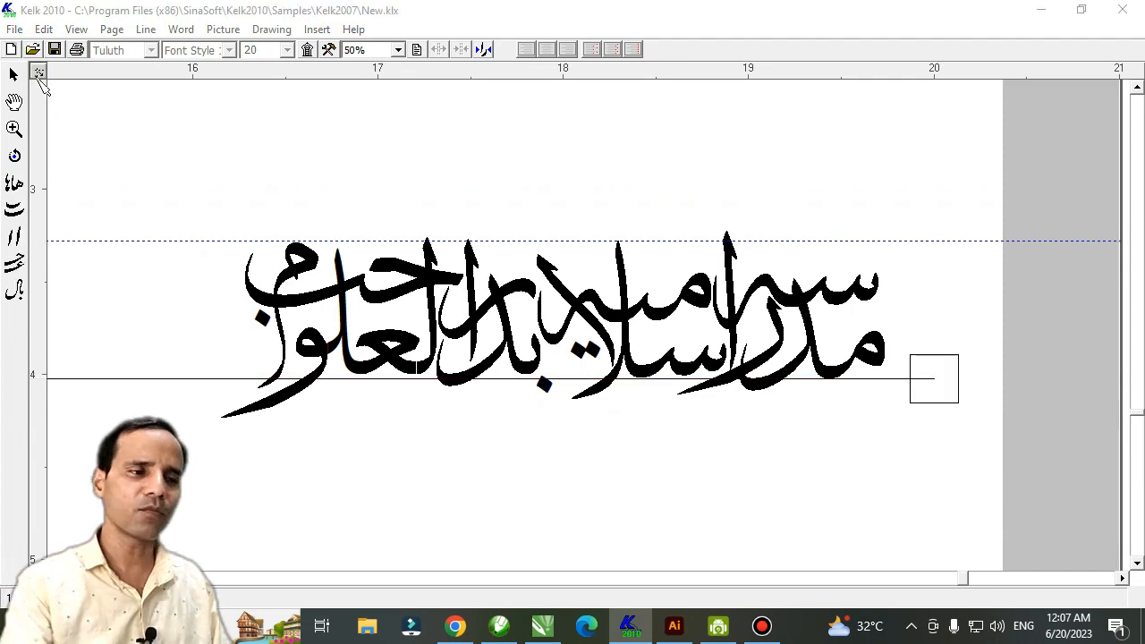
Switch to Illustrator and place the Kelk PDF from the desktop into the kelk.eps document.
{"action": "left_click", "coordinate": [39, 74]}
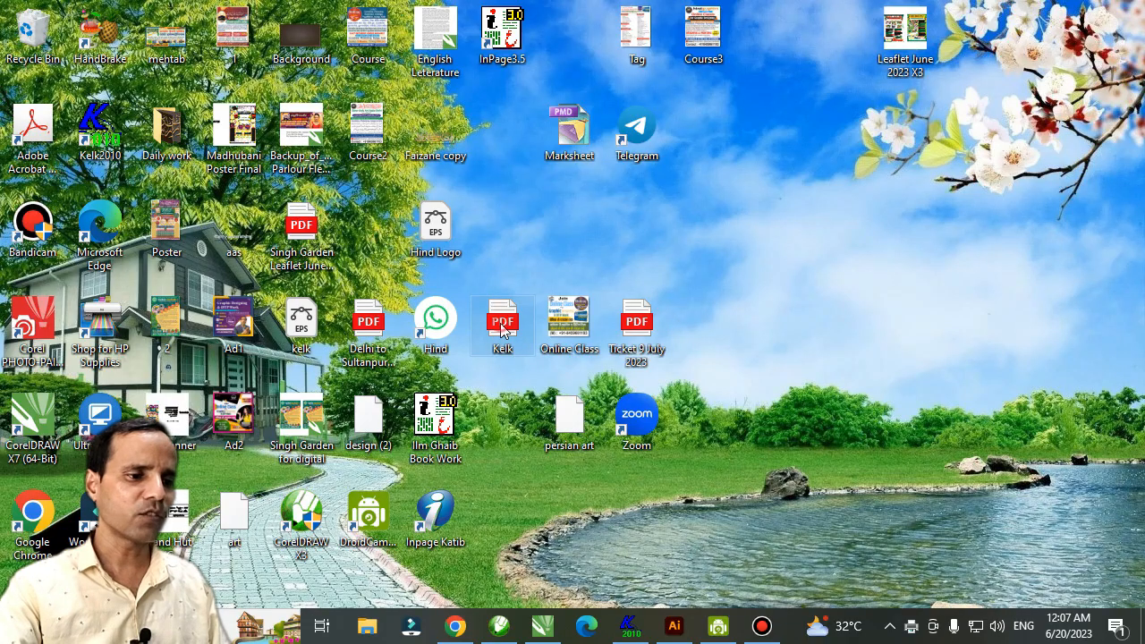
{"action": "left_click_drag", "start_coordinate": [501, 331], "coordinate": [391, 386]}
{"action": "left_click_drag", "start_coordinate": [426, 333], "coordinate": [424, 480]}
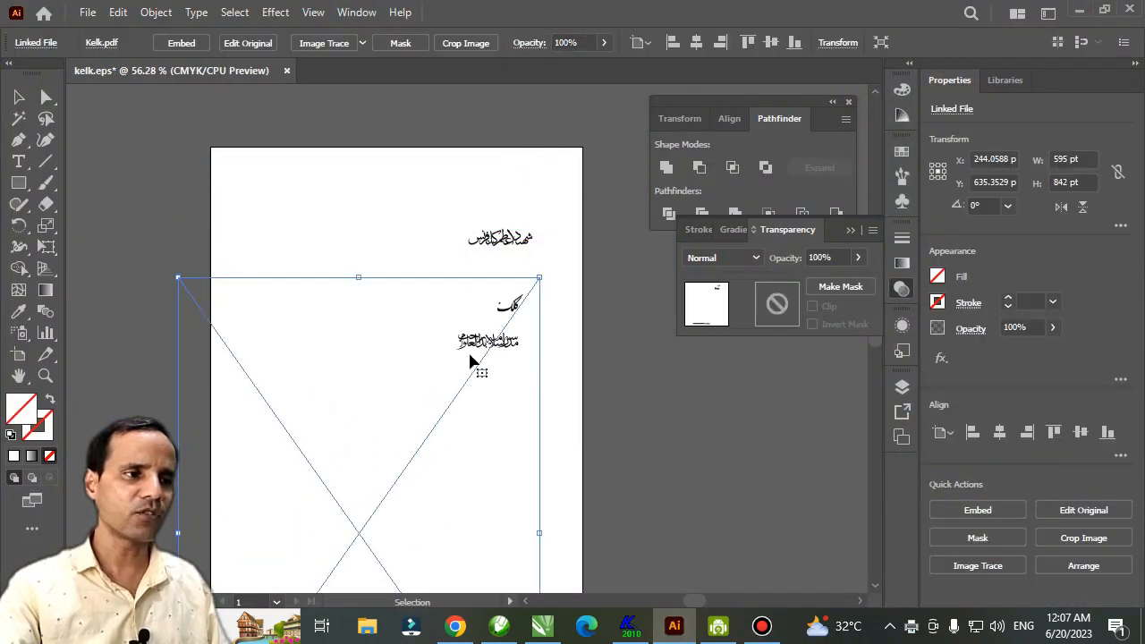
Flatten the placed PDF's transparency at 300 ppi line art resolution, with all text and strokes converted to outlines.
{"action": "left_click", "coordinate": [153, 15]}
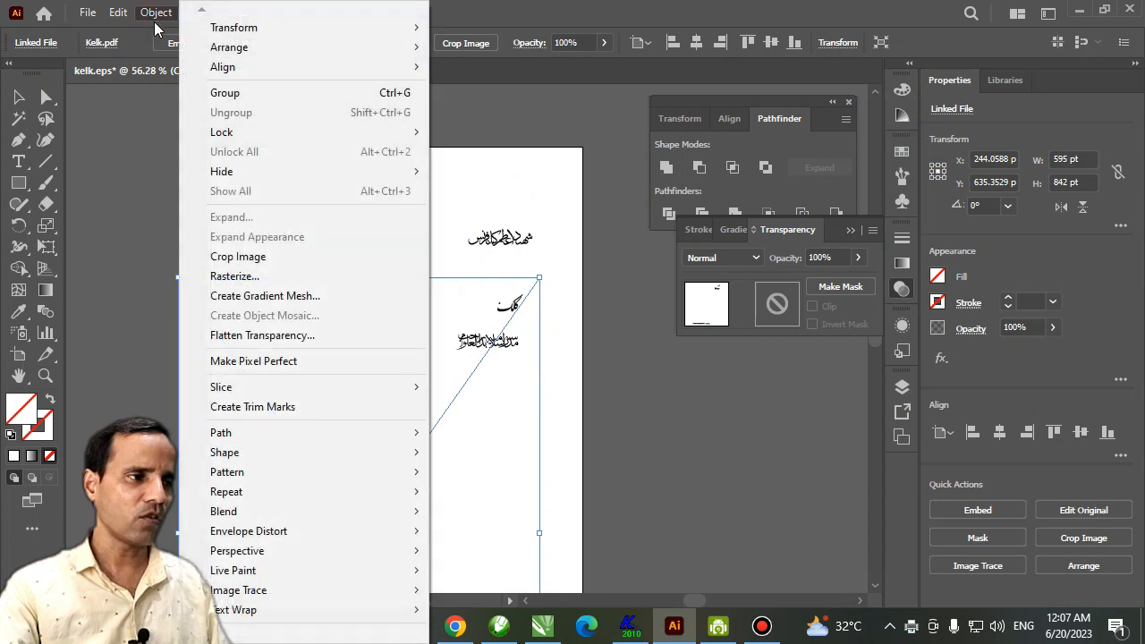
{"action": "left_click", "coordinate": [274, 340]}
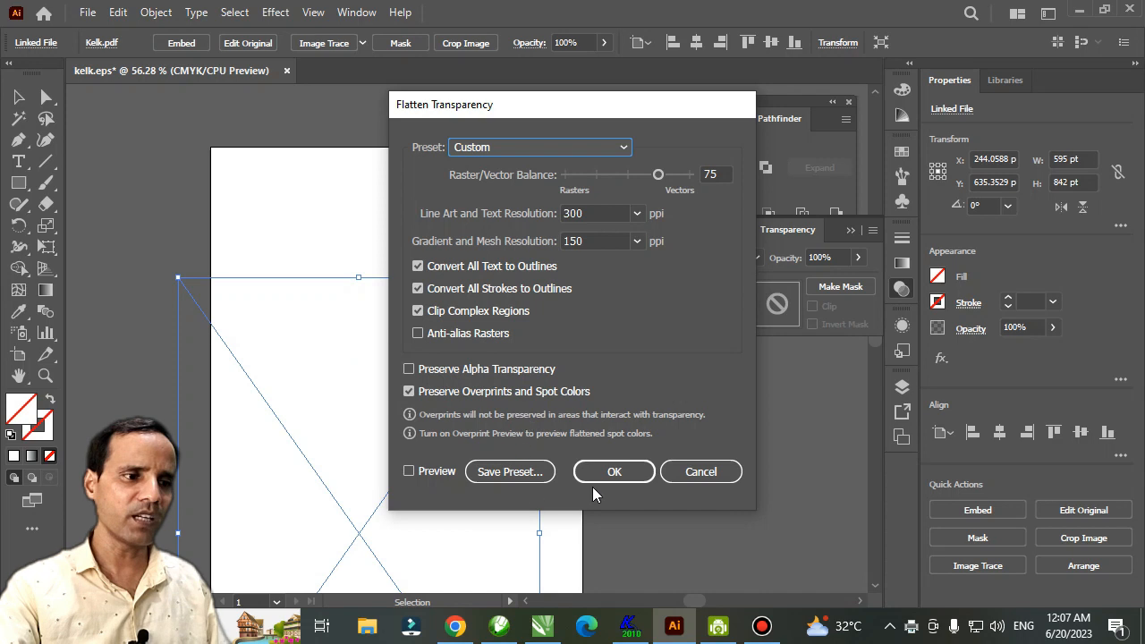
{"action": "left_click", "coordinate": [614, 472]}
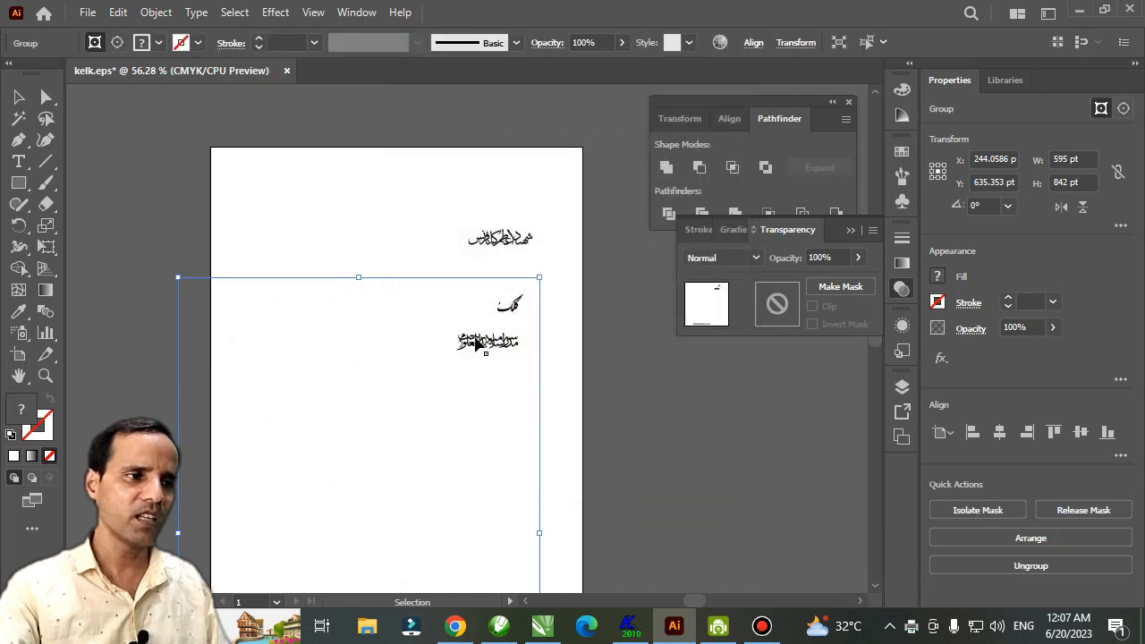
Release the flattened artwork's clipping mask and ungroup it into separate objects.
{"action": "right_click", "coordinate": [479, 344]}
{"action": "left_click", "coordinate": [547, 173]}
{"action": "right_click", "coordinate": [496, 356]}
{"action": "left_click", "coordinate": [556, 179]}
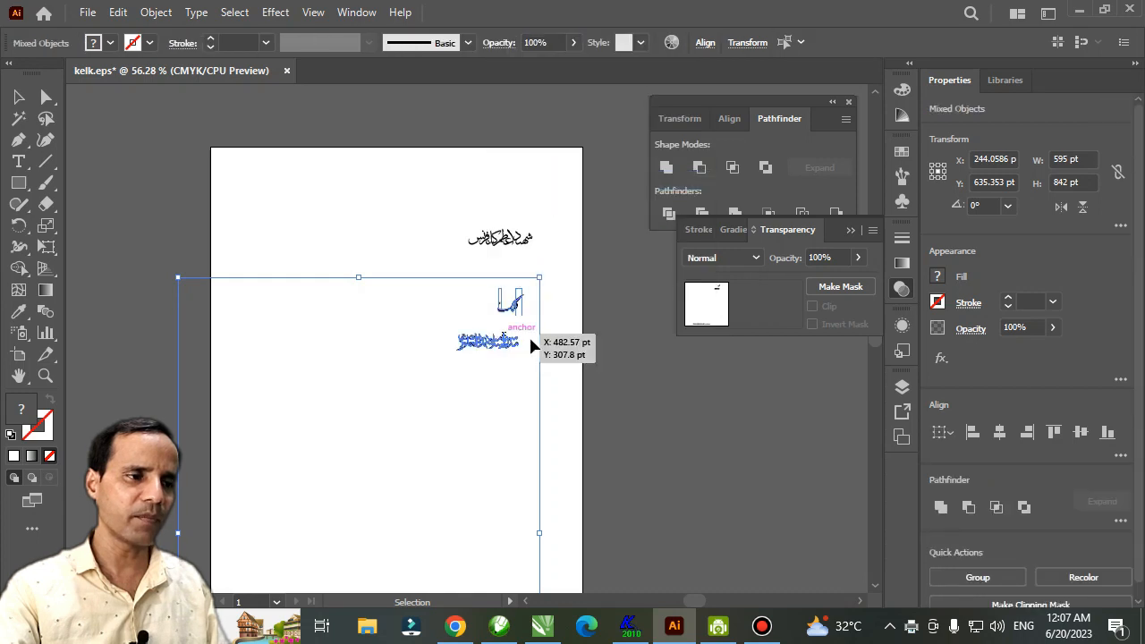
Delete the leftover frame and the other calligraphy and footer artwork, keeping only the مدرسہ اسلامیہ بدر العلوم حب composition.
{"action": "left_click", "coordinate": [578, 294]}
{"action": "key", "text": "Delete"}
{"action": "left_click_drag", "start_coordinate": [429, 454], "coordinate": [451, 196]}
{"action": "left_click_drag", "start_coordinate": [453, 414], "coordinate": [457, 293]}
{"action": "left_click_drag", "start_coordinate": [156, 358], "coordinate": [619, 501]}
{"action": "key", "text": "Delete"}
{"action": "left_click_drag", "start_coordinate": [568, 291], "coordinate": [528, 567]}
{"action": "left_click_drag", "start_coordinate": [456, 279], "coordinate": [489, 382]}
{"action": "left_click_drag", "start_coordinate": [434, 209], "coordinate": [618, 294]}
{"action": "key", "text": "Delete"}
{"action": "left_click_drag", "start_coordinate": [456, 439], "coordinate": [461, 366]}
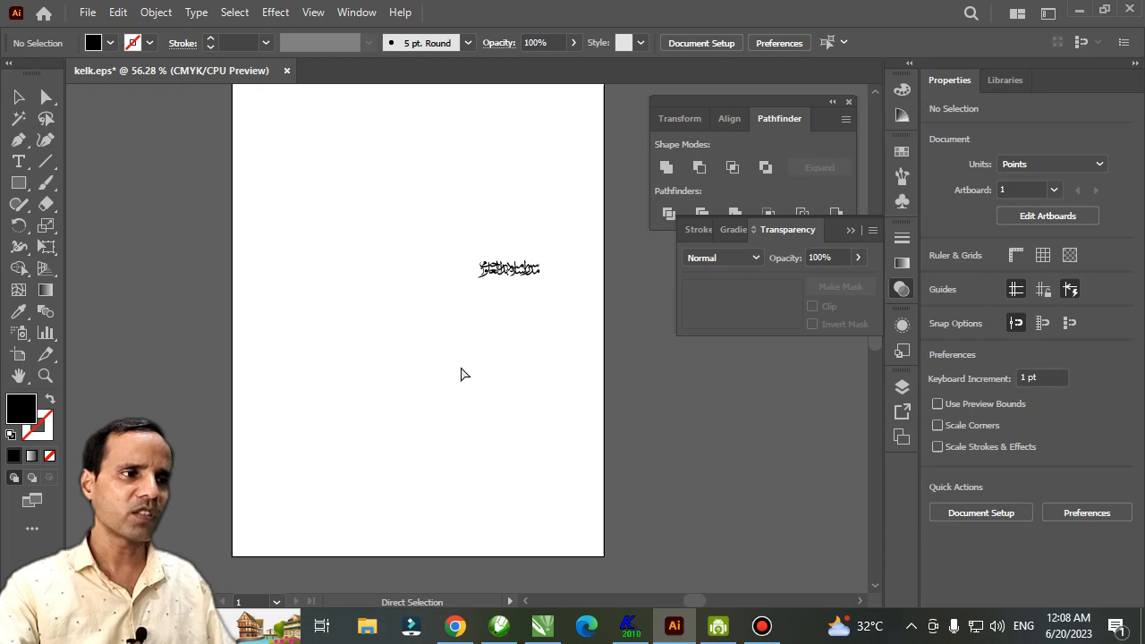
Save the cleaned artwork as kelk.eps and minimise the program to reach the desktop.
{"action": "key", "text": "ctrl+s"}
{"action": "left_click", "coordinate": [663, 344]}
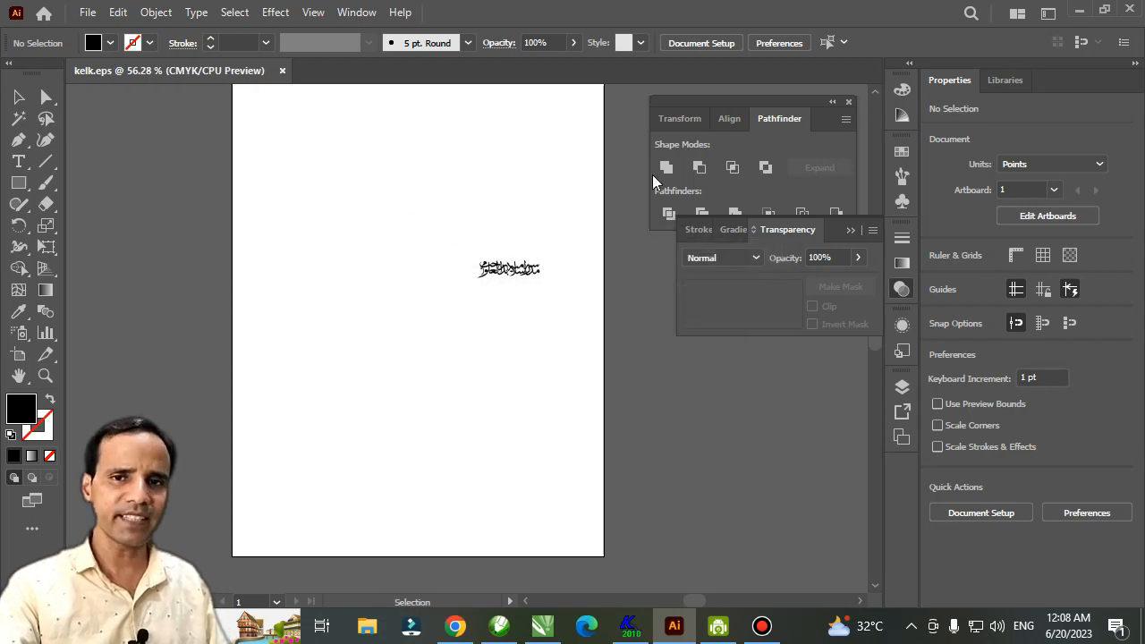
{"action": "left_click", "coordinate": [1080, 11]}
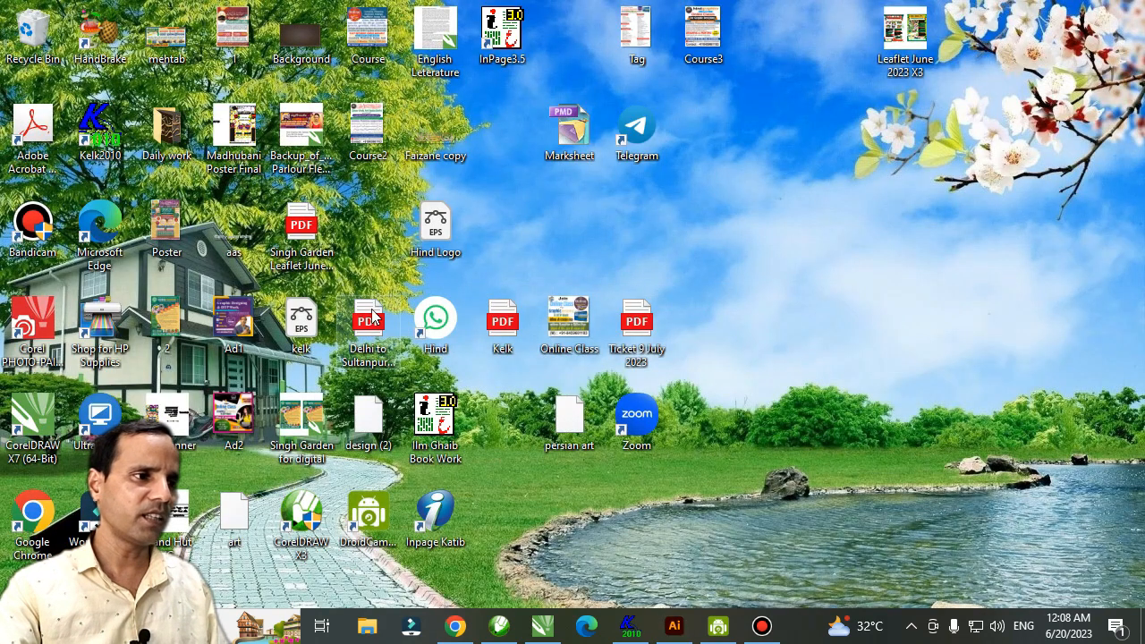
Import kelk.eps into the CorelDRAW document Untitled-1 and enlarge the calligraphy below the banner to about 86 mm wide.
{"action": "left_click_drag", "start_coordinate": [301, 326], "coordinate": [536, 479]}
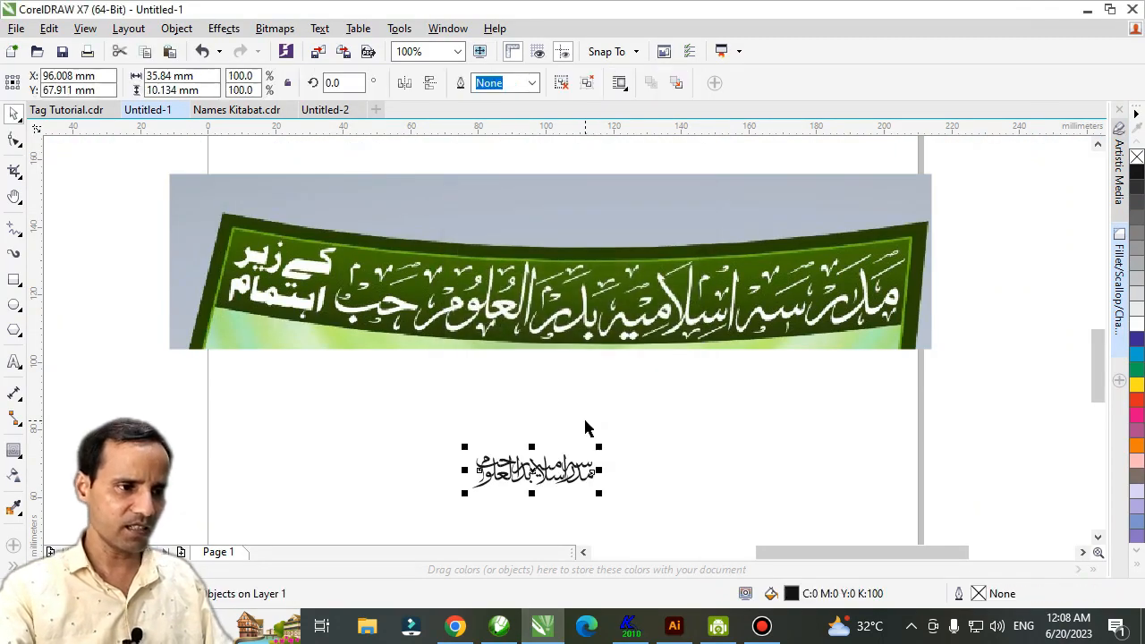
{"action": "left_click_drag", "start_coordinate": [598, 446], "coordinate": [708, 424]}
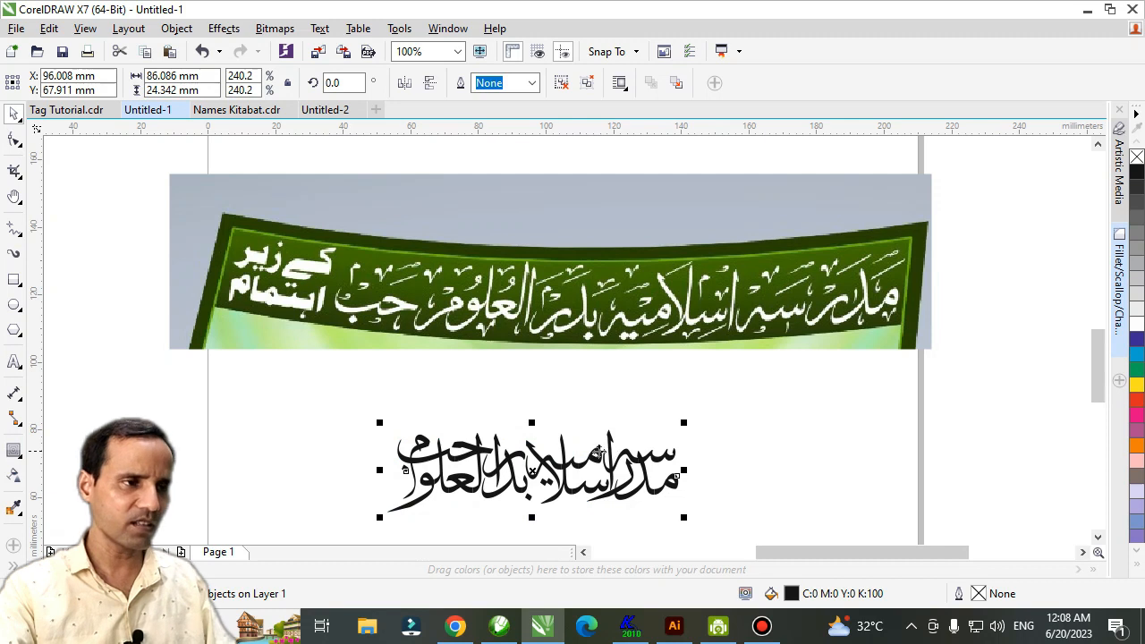
{"action": "key", "text": "h"}
{"action": "left_click_drag", "start_coordinate": [549, 434], "coordinate": [562, 410]}
{"action": "key", "text": "space"}
Copy the long vowelled تارک السلطنت calligraphy line from Names Kitabat.cdr into Untitled-1, beneath the school name.
{"action": "left_click", "coordinate": [238, 109]}
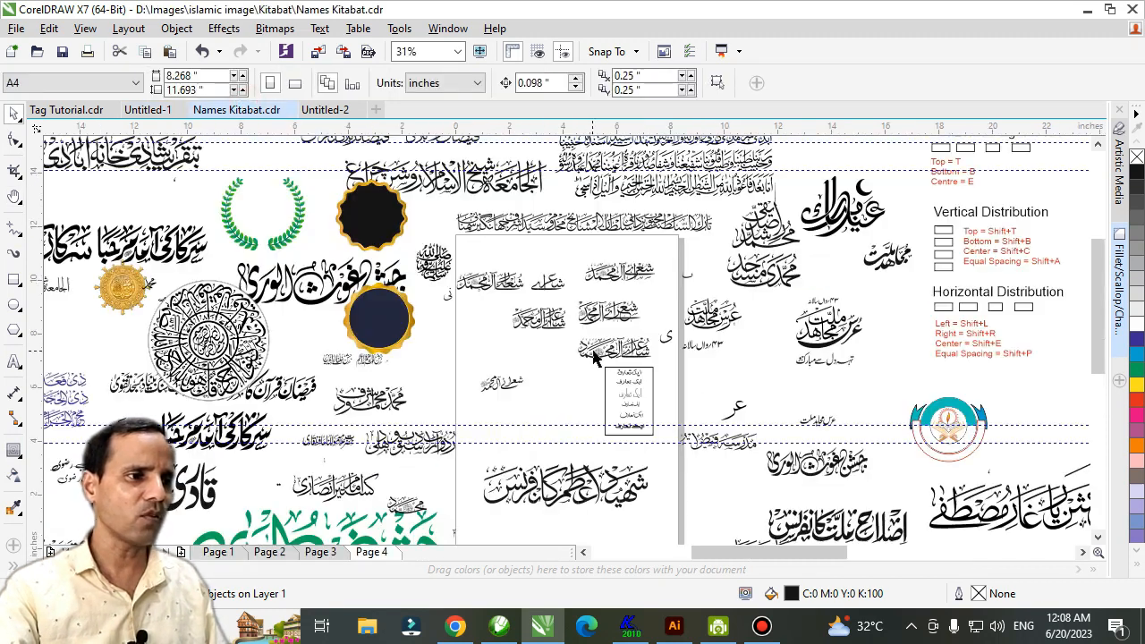
{"action": "key", "text": "h"}
{"action": "left_click_drag", "start_coordinate": [565, 240], "coordinate": [575, 369]}
{"action": "scroll", "coordinate": [566, 323], "scroll_direction": "up", "scroll_amount": 1}
{"action": "key", "text": "space"}
{"action": "left_click", "coordinate": [576, 352]}
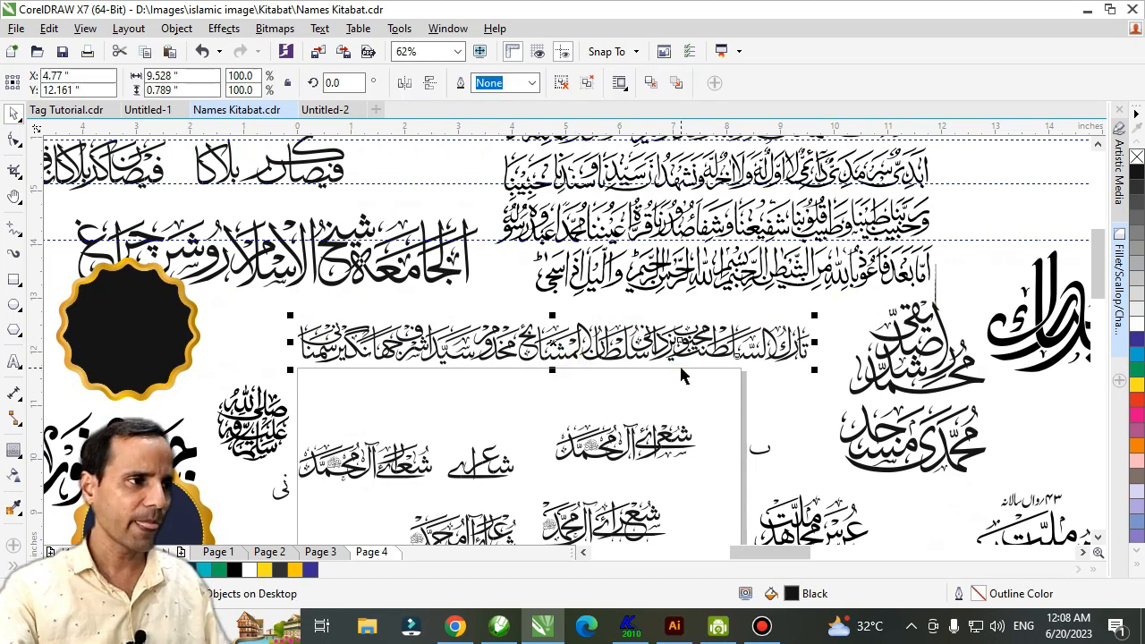
{"action": "key", "text": "ctrl+c"}
{"action": "left_click", "coordinate": [148, 109]}
{"action": "key", "text": "ctrl+v"}
{"action": "scroll", "coordinate": [561, 272], "scroll_direction": "down", "scroll_amount": 2}
{"action": "left_click_drag", "start_coordinate": [580, 166], "coordinate": [565, 398]}
Add horizontal guides along the top and bottom of the school name calligraphy.
{"action": "scroll", "coordinate": [563, 398], "scroll_direction": "up", "scroll_amount": 2}
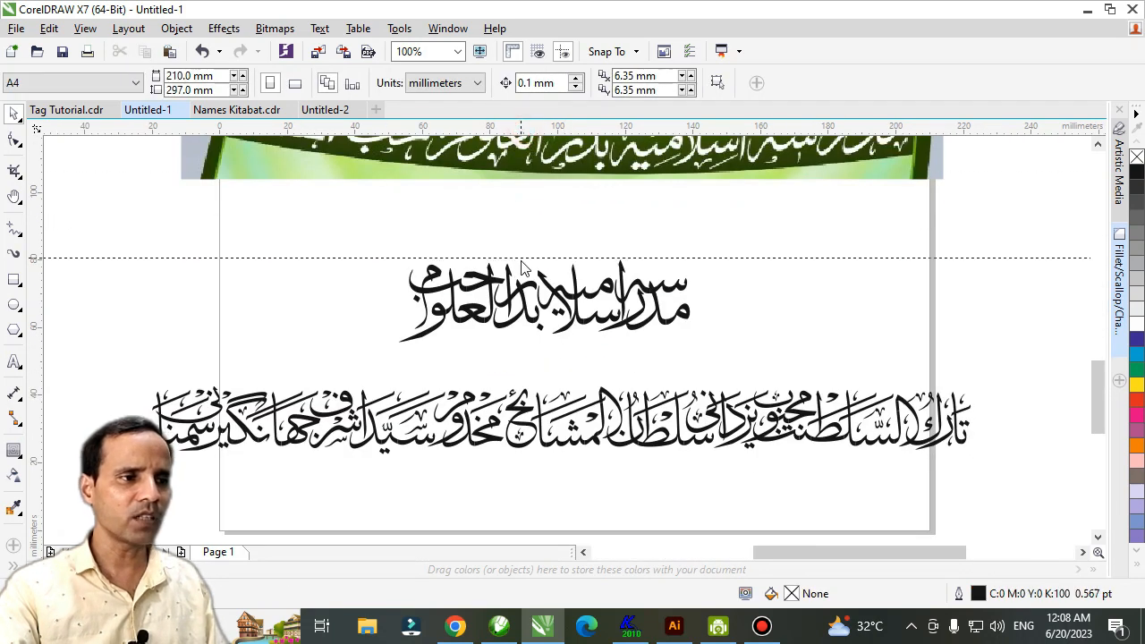
{"action": "left_click", "coordinate": [522, 266]}
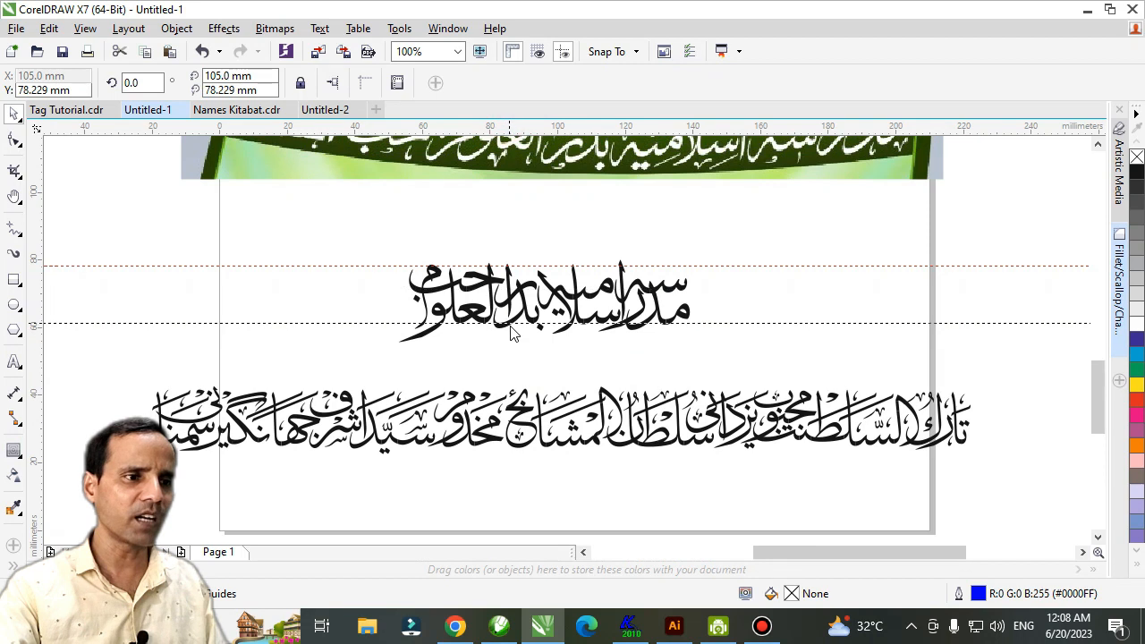
{"action": "scroll", "coordinate": [613, 411], "scroll_direction": "up", "scroll_amount": 3}
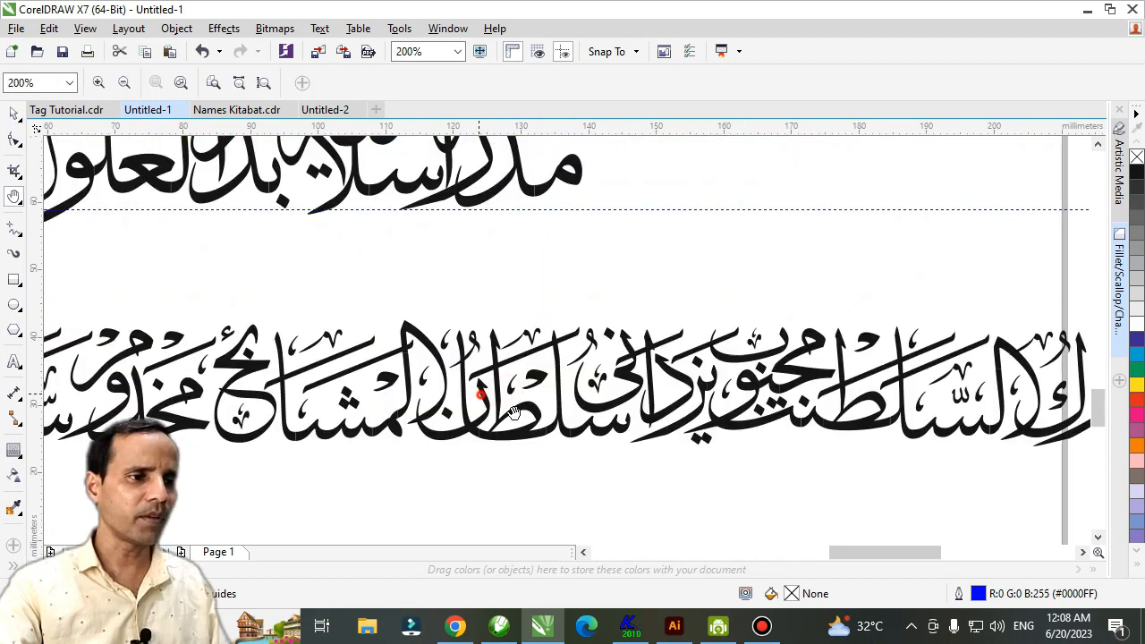
Ungroup the pasted sample line and copy its long slanted stroke above the سہ and the م of مدرسہ.
{"action": "left_click", "coordinate": [613, 411]}
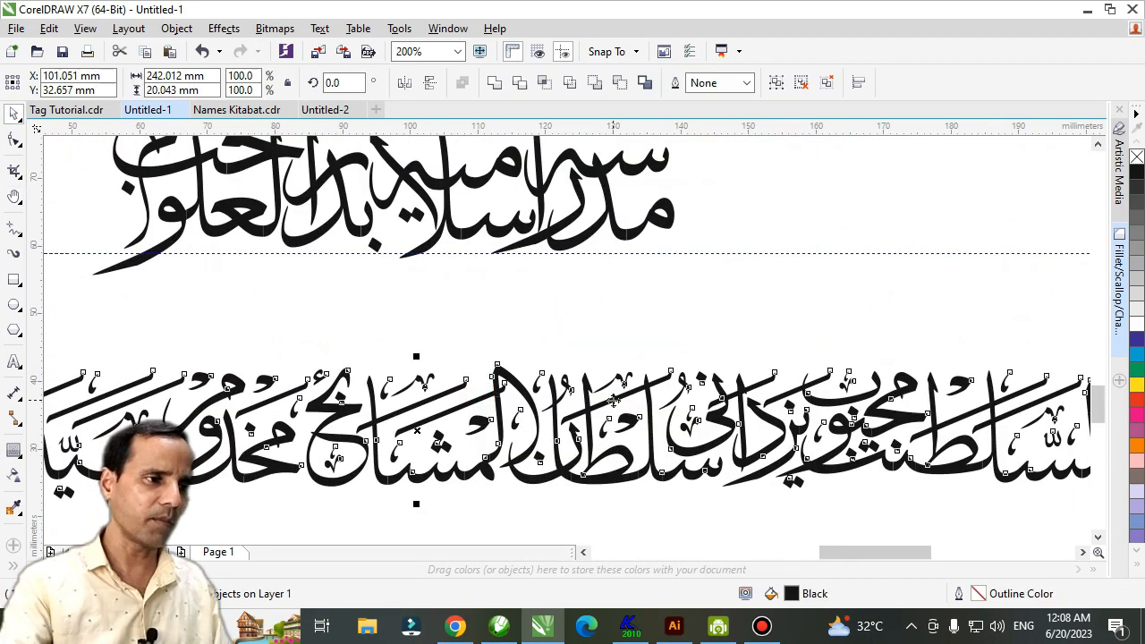
{"action": "left_click", "coordinate": [639, 325]}
{"action": "left_click_drag", "start_coordinate": [767, 384], "coordinate": [711, 170]}
{"action": "right_click", "coordinate": [711, 170]}
{"action": "key", "text": "F2"}
{"action": "left_click", "coordinate": [565, 173]}
{"action": "mouse_move", "coordinate": [804, 360]}
{"action": "left_mouse_down"}
{"action": "mouse_move", "coordinate": [681, 266]}
{"action": "mouse_move", "coordinate": [748, 365]}
{"action": "mouse_move", "coordinate": [745, 259]}
{"action": "left_mouse_up"}
{"action": "key", "text": "h"}
{"action": "key", "text": "space"}
Shorten the slanted stroke above the م of مدرسہ by reshaping its end nodes.
{"action": "left_click", "coordinate": [14, 139]}
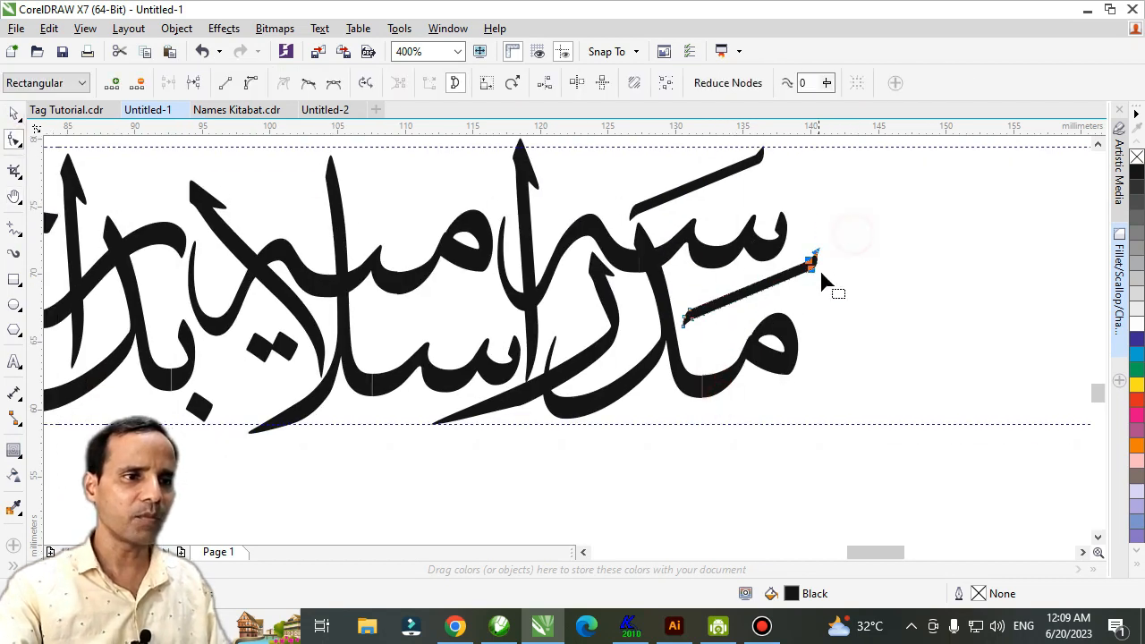
{"action": "left_click_drag", "start_coordinate": [812, 264], "coordinate": [783, 287]}
{"action": "key", "text": "space"}
{"action": "left_click", "coordinate": [776, 289]}
{"action": "left_click_drag", "start_coordinate": [682, 276], "coordinate": [684, 165]}
Copy the small curled sukun mark from above مخدوم in the sample to above the ہ of مدرسہ.
{"action": "scroll", "coordinate": [684, 165], "scroll_direction": "down", "scroll_amount": 1}
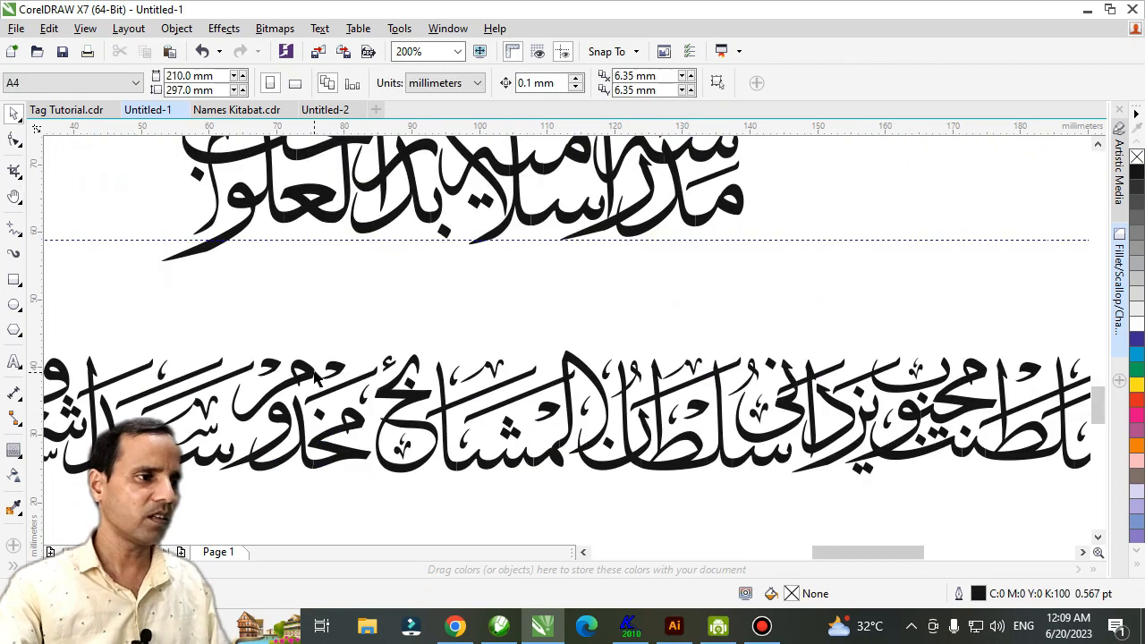
{"action": "left_click_drag", "start_coordinate": [343, 380], "coordinate": [783, 150]}
{"action": "key", "text": "h"}
{"action": "left_click_drag", "start_coordinate": [746, 239], "coordinate": [738, 375]}
{"action": "double_click", "coordinate": [710, 313]}
{"action": "key", "text": "space"}
Duplicate the short slanted stroke above the ہ of مدرسہ and nudge the sukun mark over it.
{"action": "left_click", "coordinate": [697, 330]}
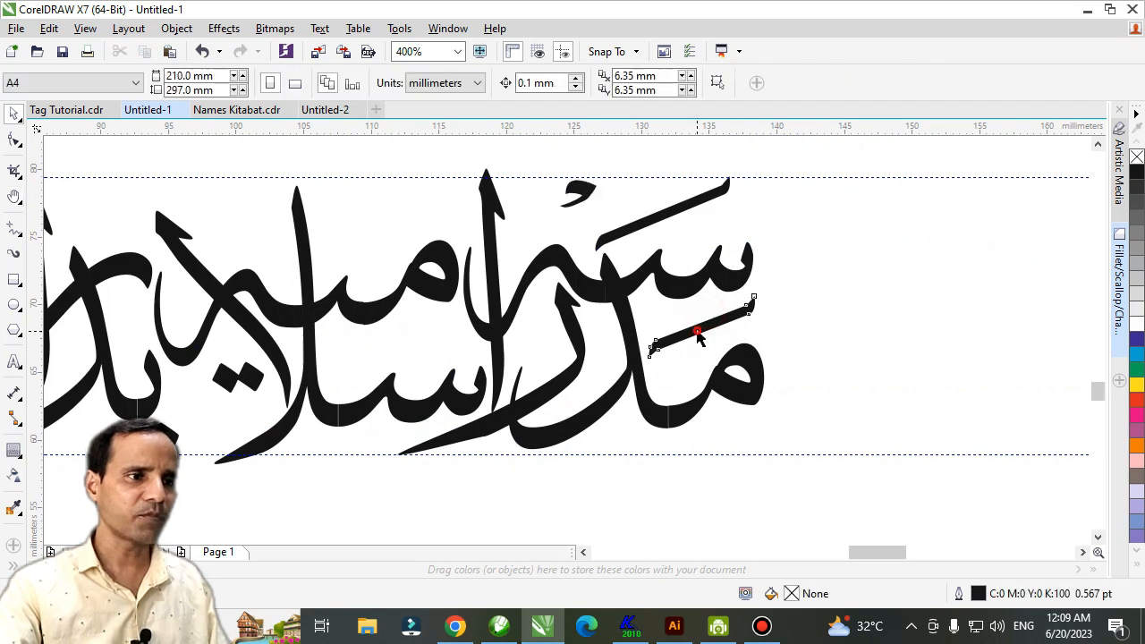
{"action": "mouse_move", "coordinate": [698, 335]}
{"action": "left_mouse_down"}
{"action": "mouse_move", "coordinate": [561, 221]}
{"action": "mouse_move", "coordinate": [621, 312]}
{"action": "left_mouse_up"}
{"action": "right_click", "coordinate": [561, 221]}
{"action": "key", "text": "h"}
{"action": "double_click", "coordinate": [604, 232]}
{"action": "key", "text": "space"}
{"action": "left_click_drag", "start_coordinate": [583, 227], "coordinate": [573, 225]}
{"action": "left_click", "coordinate": [625, 256]}
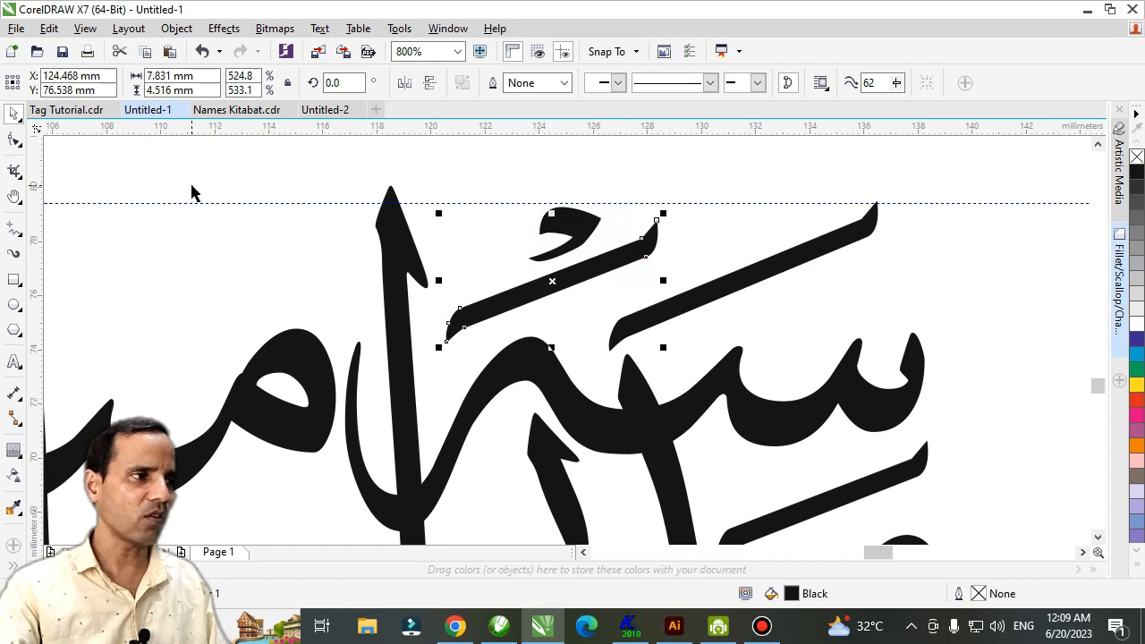
Lengthen the slanted stroke above the ہ of مدرسہ by extending its upper end nodes.
{"action": "left_click", "coordinate": [14, 141]}
{"action": "mouse_move", "coordinate": [646, 257]}
{"action": "left_mouse_down"}
{"action": "mouse_move", "coordinate": [715, 248]}
{"action": "mouse_move", "coordinate": [723, 231]}
{"action": "left_mouse_up"}
{"action": "scroll", "coordinate": [710, 260], "scroll_direction": "down", "scroll_amount": 1}
{"action": "left_click_drag", "start_coordinate": [610, 391], "coordinate": [678, 325]}
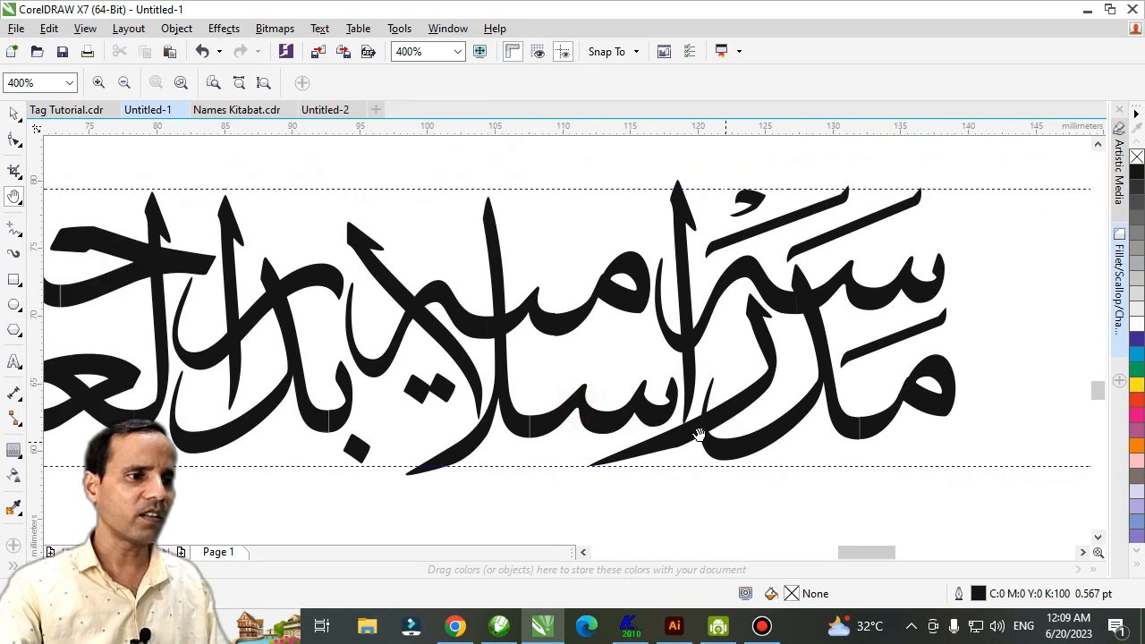
Copy the small س ornament from سید in the sample to below the س of اسلامیہ.
{"action": "scroll", "coordinate": [698, 434], "scroll_direction": "down", "scroll_amount": 1}
{"action": "left_click_drag", "start_coordinate": [703, 457], "coordinate": [669, 254]}
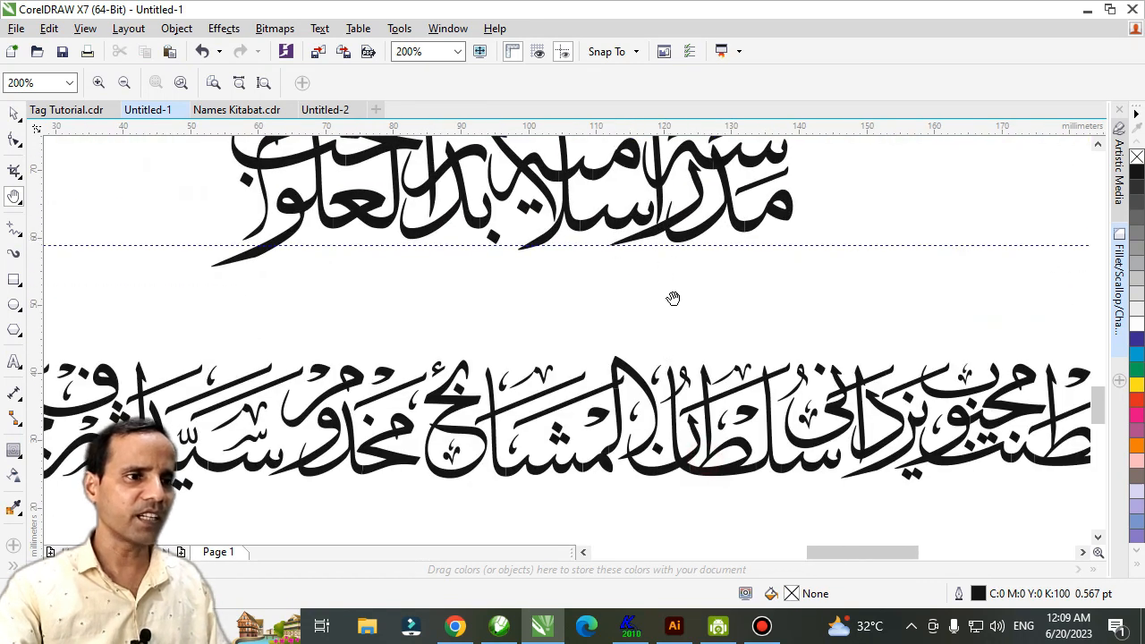
{"action": "left_click_drag", "start_coordinate": [759, 335], "coordinate": [736, 299]}
{"action": "key", "text": "space"}
{"action": "left_click_drag", "start_coordinate": [227, 402], "coordinate": [569, 208]}
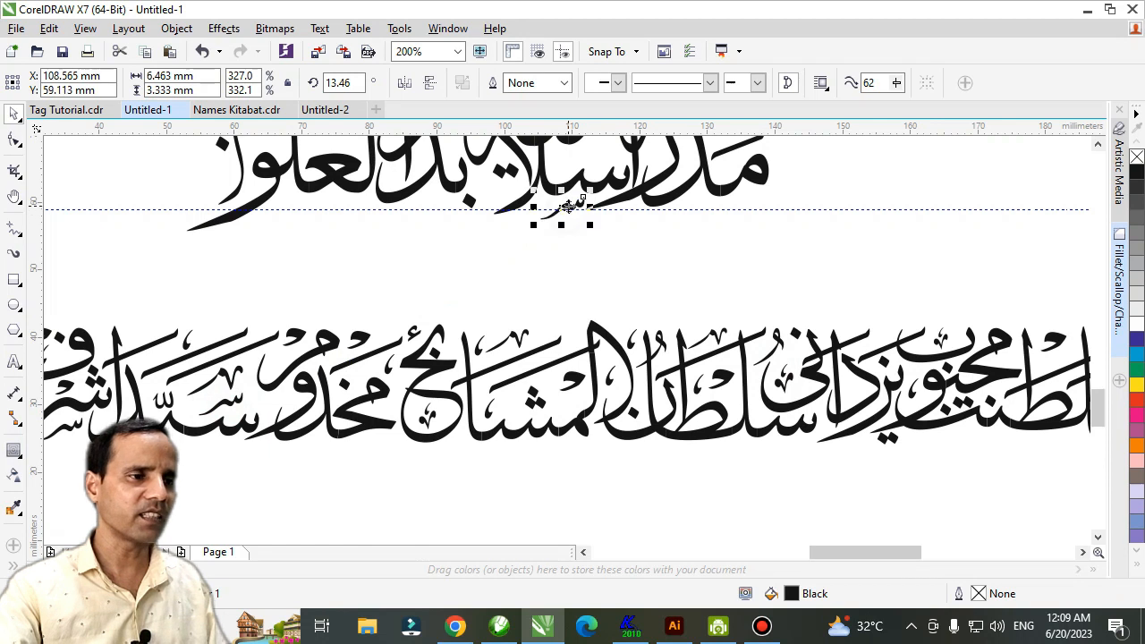
Fine-tune the small س ornament so it rests on the lower guide beneath اسلامیہ.
{"action": "scroll", "coordinate": [569, 207], "scroll_direction": "up", "scroll_amount": 2}
{"action": "scroll", "coordinate": [579, 206], "scroll_direction": "up", "scroll_amount": 3}
{"action": "left_click_drag", "start_coordinate": [628, 287], "coordinate": [640, 302]}
{"action": "left_click_drag", "start_coordinate": [497, 360], "coordinate": [497, 336]}
{"action": "key", "text": "h"}
{"action": "right_click", "coordinate": [635, 307]}
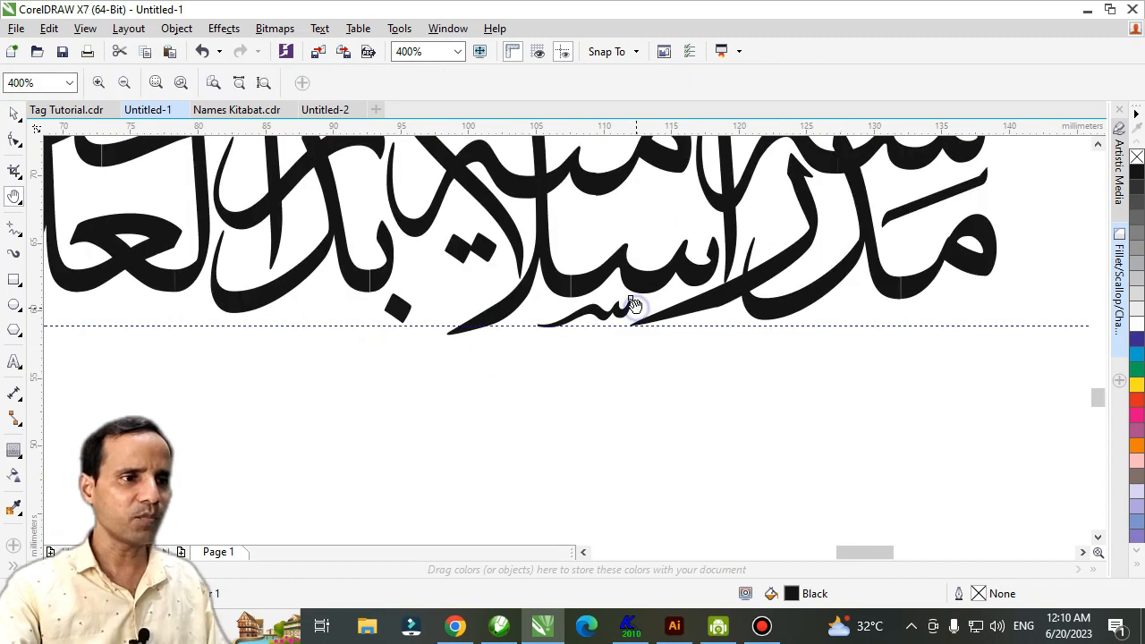
Copy the V-shaped ornament from سید in the sample to above the س of اسلامیہ, about 8.3 × 4.4 mm.
{"action": "scroll", "coordinate": [647, 299], "scroll_direction": "down", "scroll_amount": 1}
{"action": "left_click_drag", "start_coordinate": [648, 299], "coordinate": [663, 284]}
{"action": "left_click", "coordinate": [299, 472]}
{"action": "left_click_drag", "start_coordinate": [300, 472], "coordinate": [662, 241]}
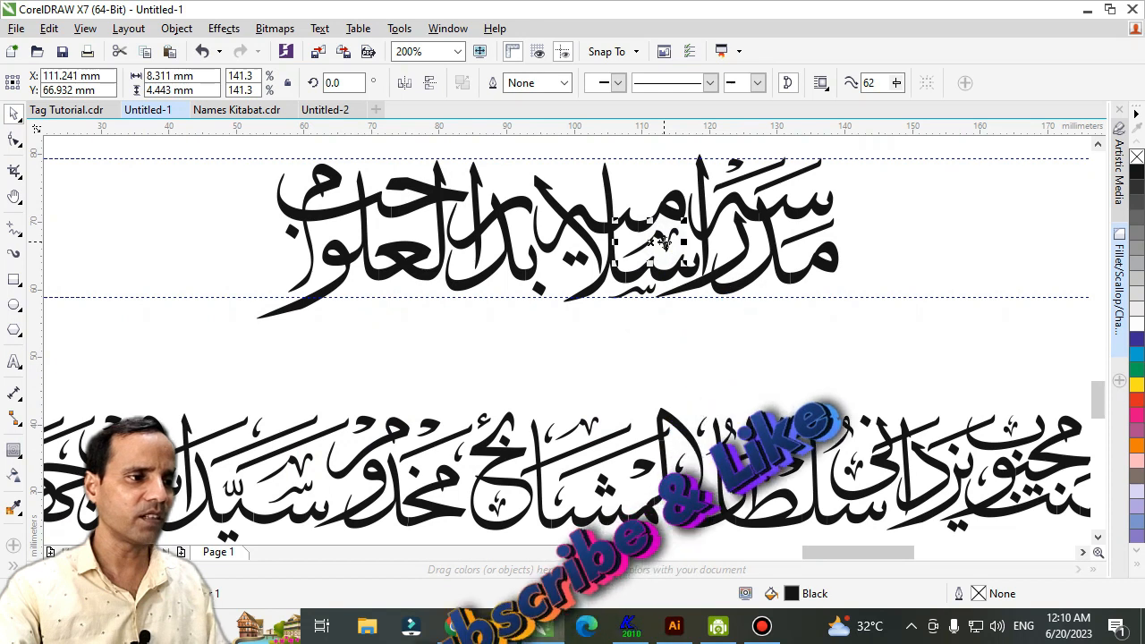
Copy the slanted stroke above the میہ of اسلامیہ and extend its lower end to make it about 13.7 mm wide.
{"action": "left_click_drag", "start_coordinate": [756, 175], "coordinate": [632, 183]}
{"action": "right_click", "coordinate": [632, 184]}
{"action": "key", "text": "F2"}
{"action": "left_click", "coordinate": [632, 185]}
{"action": "left_click_drag", "start_coordinate": [654, 250], "coordinate": [689, 225]}
{"action": "left_click", "coordinate": [15, 143]}
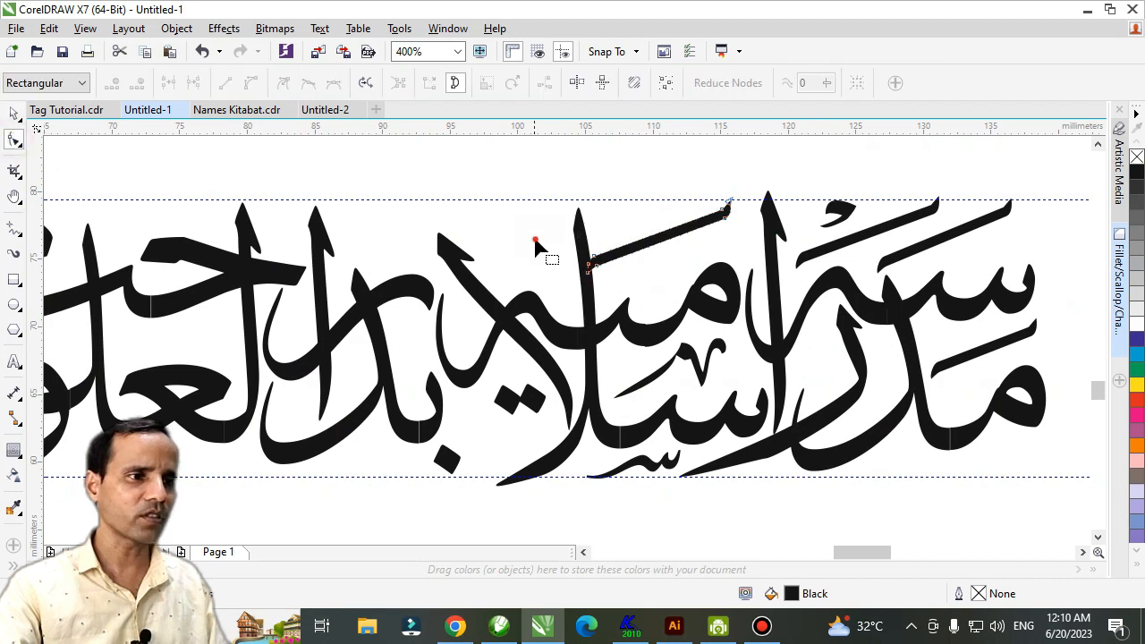
{"action": "left_click_drag", "start_coordinate": [590, 264], "coordinate": [541, 300]}
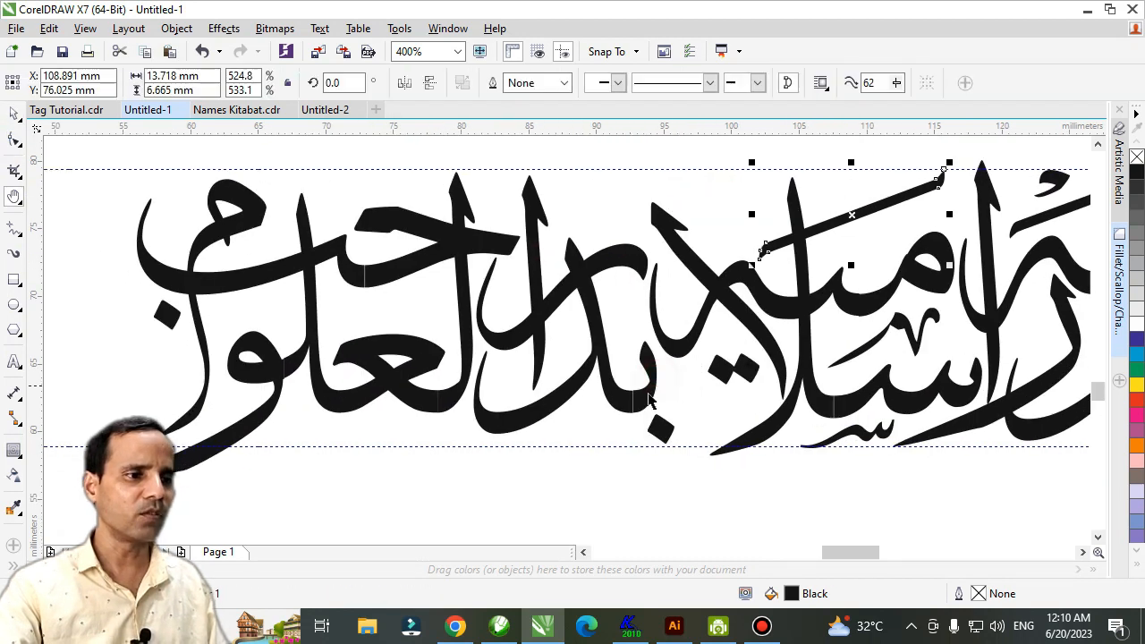
Ungroup the school name calligraphy and weld the two pieces of بد into one shape to close the seam.
{"action": "key", "text": "space"}
{"action": "scroll", "coordinate": [634, 400], "scroll_direction": "up", "scroll_amount": 2}
{"action": "scroll", "coordinate": [634, 400], "scroll_direction": "down", "scroll_amount": 1}
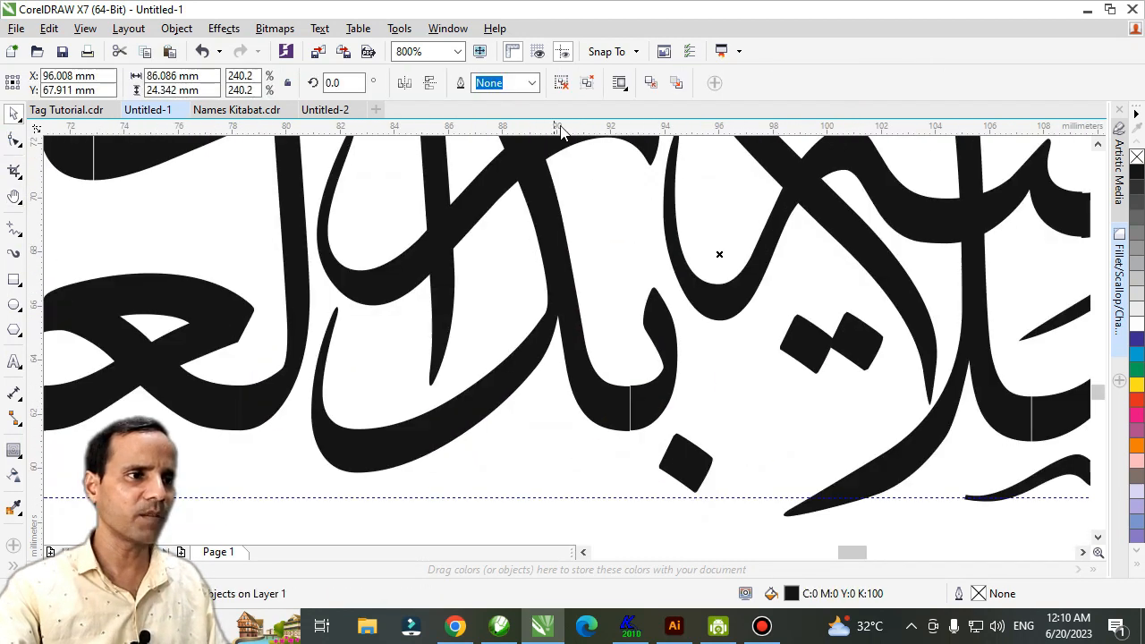
{"action": "left_click", "coordinate": [558, 450]}
{"action": "left_click", "coordinate": [611, 406]}
{"action": "scroll", "coordinate": [625, 418], "scroll_direction": "up", "scroll_amount": 1}
{"action": "left_click", "coordinate": [656, 397]}
{"action": "left_click_drag", "start_coordinate": [656, 397], "coordinate": [656, 393]}
{"action": "left_click", "coordinate": [604, 400], "text": "shift"}
{"action": "scroll", "coordinate": [601, 340], "scroll_direction": "down", "scroll_amount": 2}
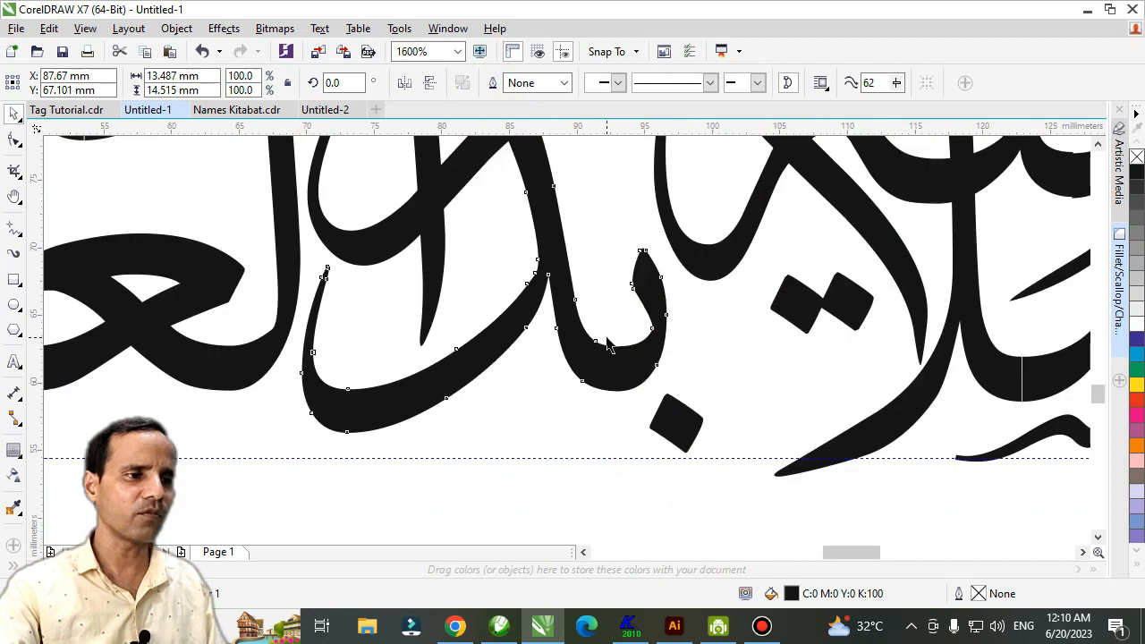
{"action": "left_click_drag", "start_coordinate": [601, 340], "coordinate": [610, 348]}
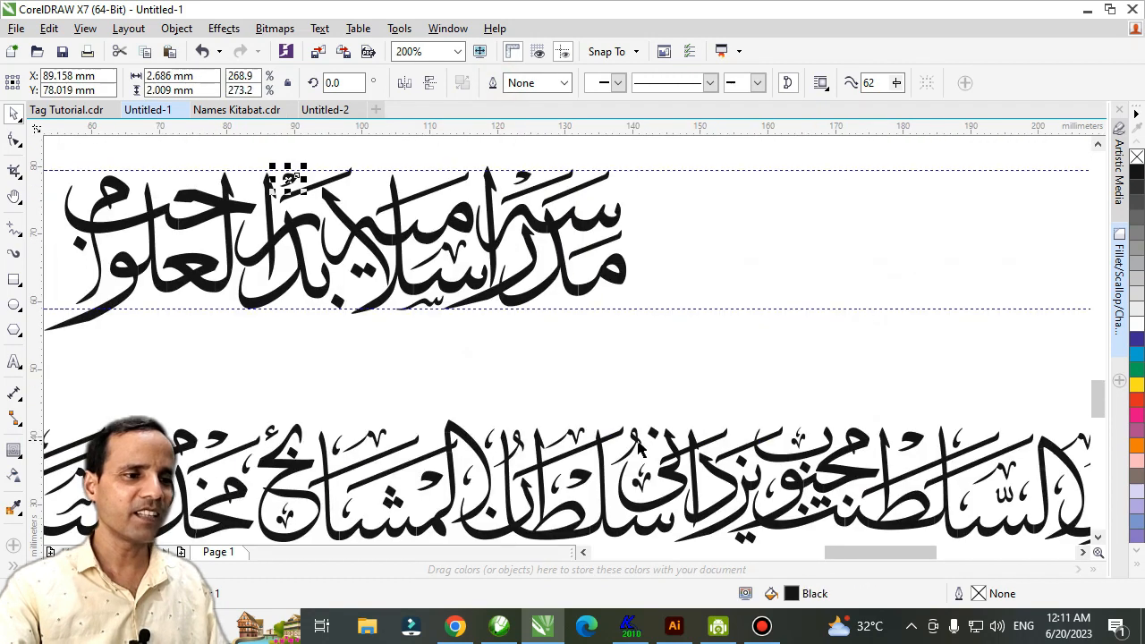
Copy the damma mark from above سلطان in the sample to between بدر and العلوم.
{"action": "mouse_move", "coordinate": [637, 443]}
{"action": "left_mouse_down"}
{"action": "mouse_move", "coordinate": [649, 358]}
{"action": "mouse_move", "coordinate": [726, 301]}
{"action": "mouse_move", "coordinate": [724, 276]}
{"action": "mouse_move", "coordinate": [530, 290]}
{"action": "mouse_move", "coordinate": [285, 191]}
{"action": "mouse_move", "coordinate": [224, 204]}
{"action": "left_mouse_up"}
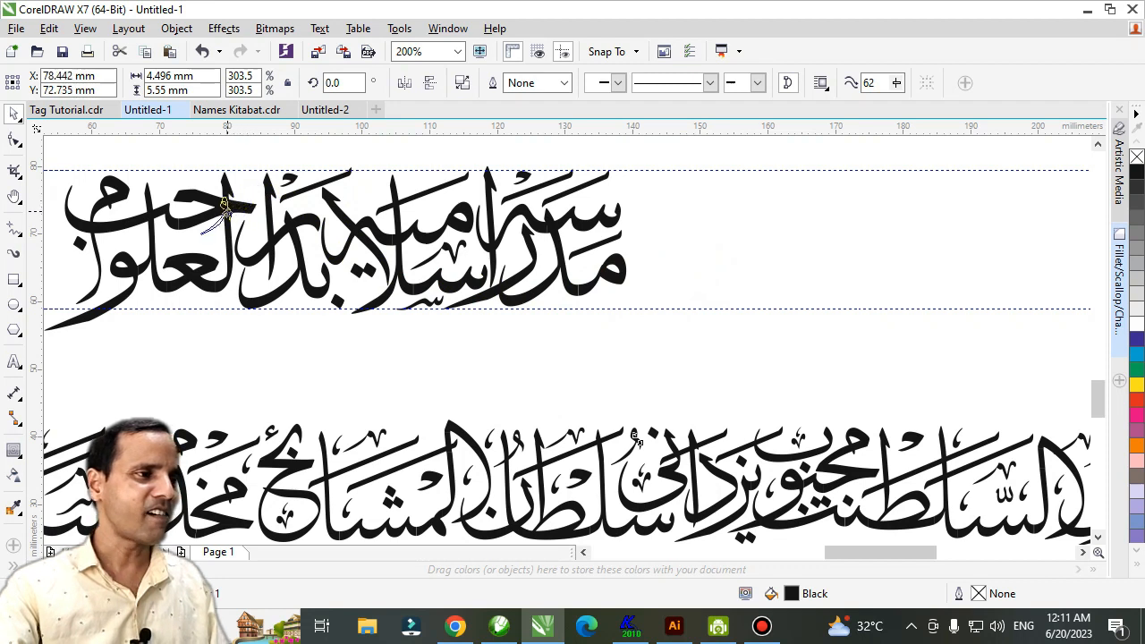
{"action": "left_click_drag", "start_coordinate": [211, 231], "coordinate": [236, 222]}
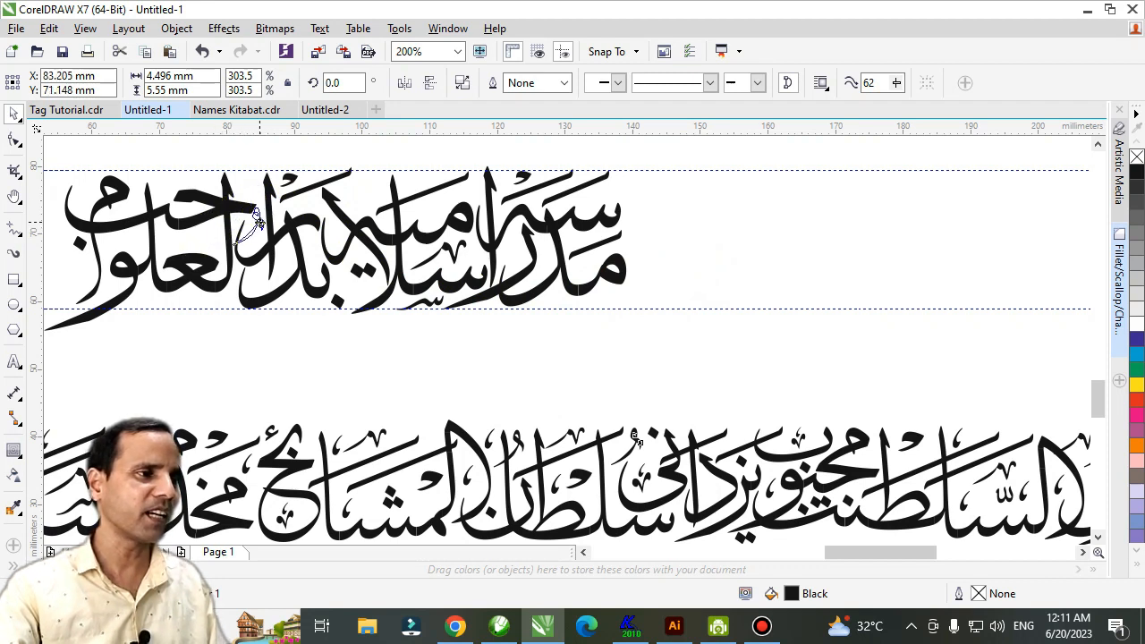
{"action": "mouse_move", "coordinate": [258, 234]}
{"action": "left_mouse_down"}
{"action": "mouse_move", "coordinate": [478, 302]}
{"action": "mouse_move", "coordinate": [598, 373]}
{"action": "left_mouse_up"}
{"action": "key", "text": "h"}
{"action": "scroll", "coordinate": [479, 301], "scroll_direction": "up", "scroll_amount": 1}
{"action": "key", "text": "space"}
Duplicate the damma mark above the ع of العلوم and scale it down to about 3.4 × 4.2 mm.
{"action": "mouse_move", "coordinate": [716, 326]}
{"action": "left_mouse_down"}
{"action": "mouse_move", "coordinate": [622, 323]}
{"action": "mouse_move", "coordinate": [635, 320]}
{"action": "mouse_move", "coordinate": [630, 338]}
{"action": "left_mouse_up"}
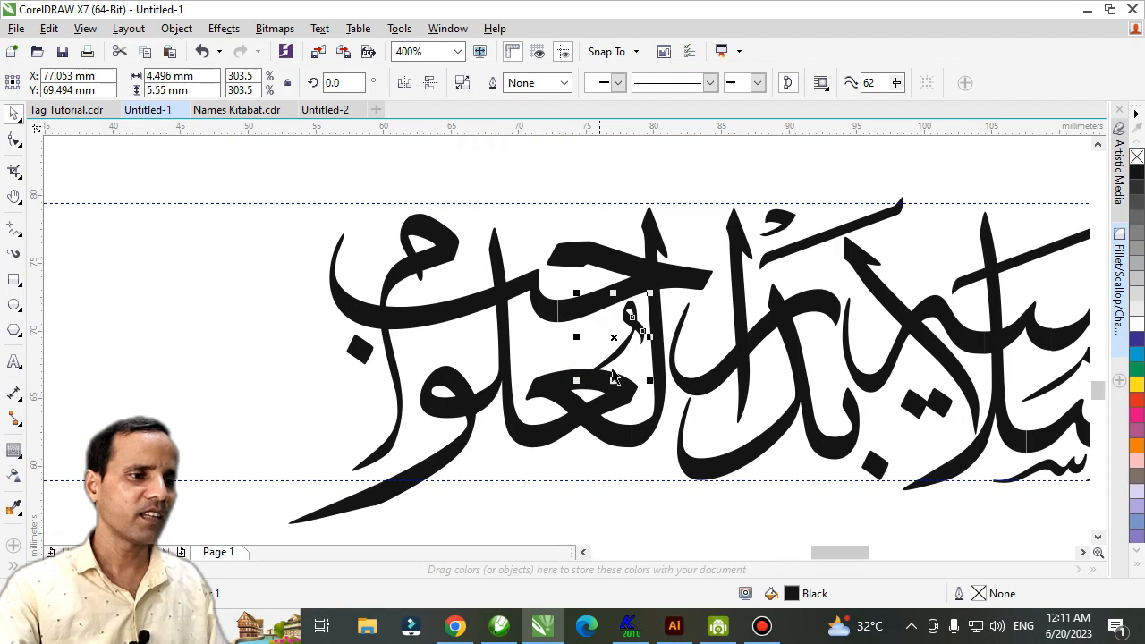
{"action": "key", "text": "ctrl+z"}
{"action": "left_click_drag", "start_coordinate": [713, 324], "coordinate": [626, 329]}
{"action": "right_click", "coordinate": [626, 329]}
{"action": "left_click_drag", "start_coordinate": [566, 393], "coordinate": [584, 370]}
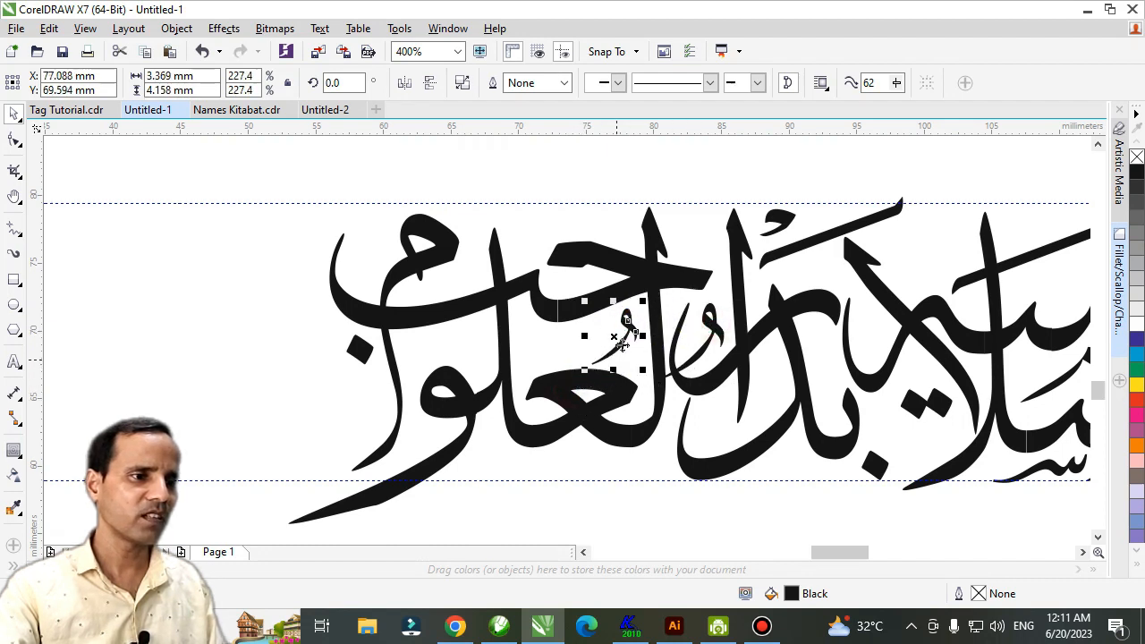
Move the nodes at the lower end of the alif crossing بدر to extend the stroke downwards.
{"action": "left_click_drag", "start_coordinate": [628, 327], "coordinate": [628, 327]}
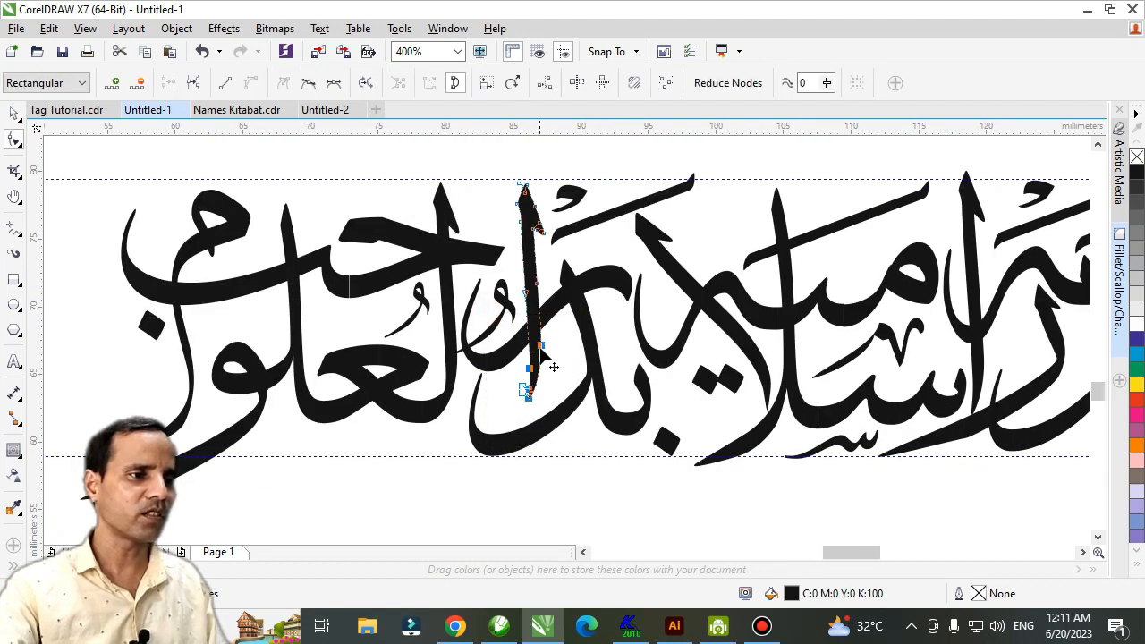
{"action": "left_click_drag", "start_coordinate": [553, 366], "coordinate": [552, 386]}
{"action": "key", "text": "space"}
Copy the V-shaped mark with its small hook from the sample to above the یہ of اسلامیہ and enlarge it.
{"action": "key", "text": "h"}
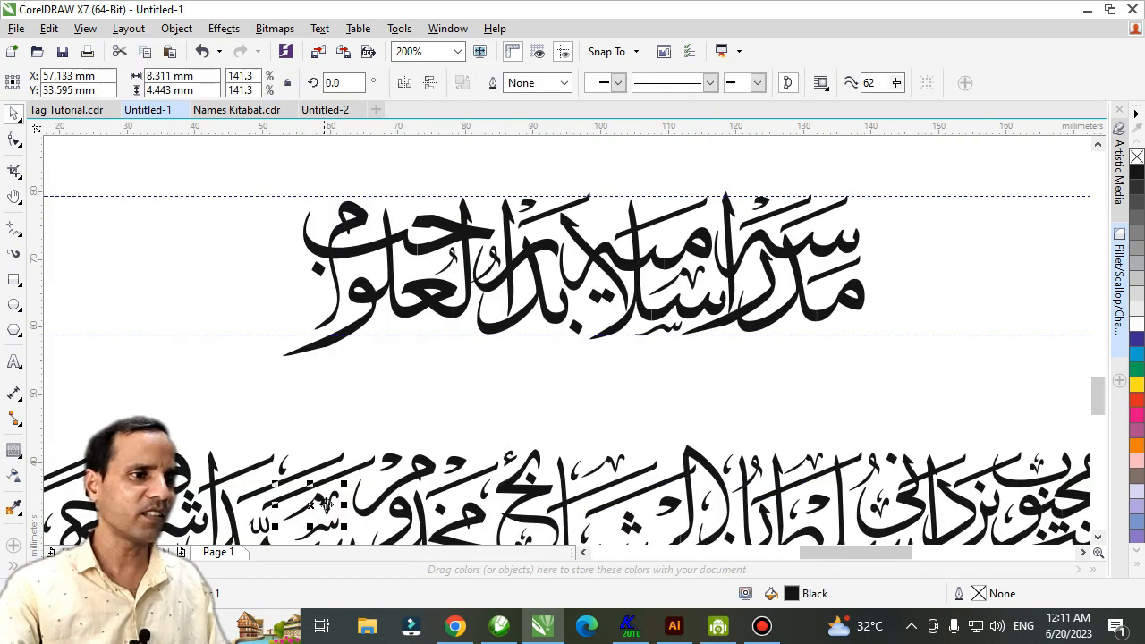
{"action": "left_click_drag", "start_coordinate": [691, 282], "coordinate": [642, 379]}
{"action": "key", "text": "Delete"}
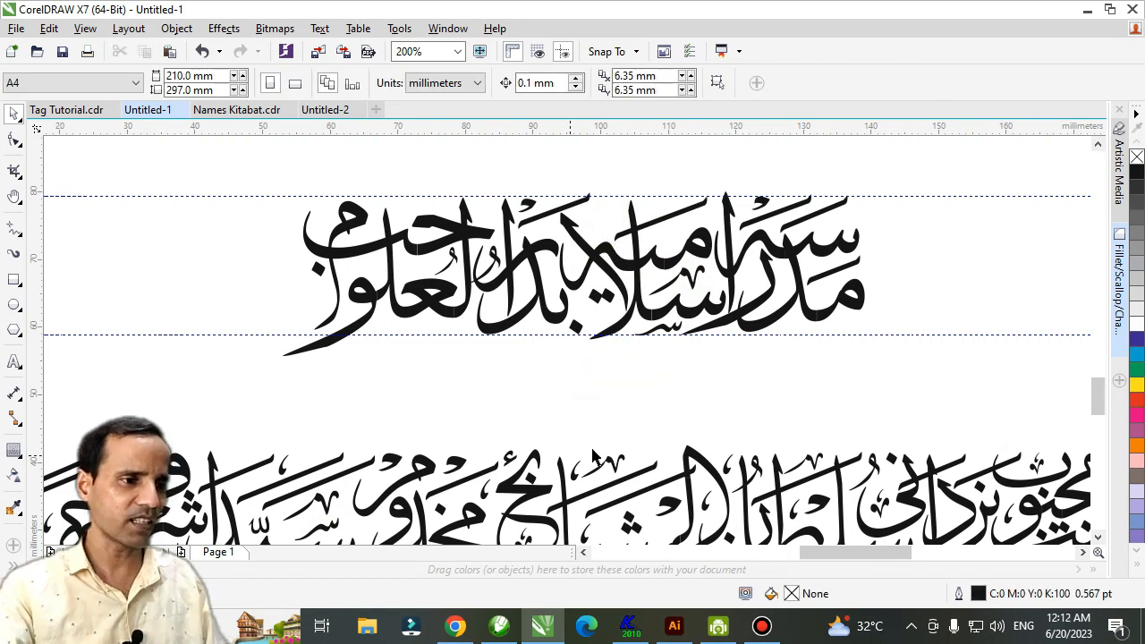
{"action": "left_click_drag", "start_coordinate": [898, 476], "coordinate": [615, 304]}
{"action": "left_click_drag", "start_coordinate": [578, 365], "coordinate": [578, 365]}
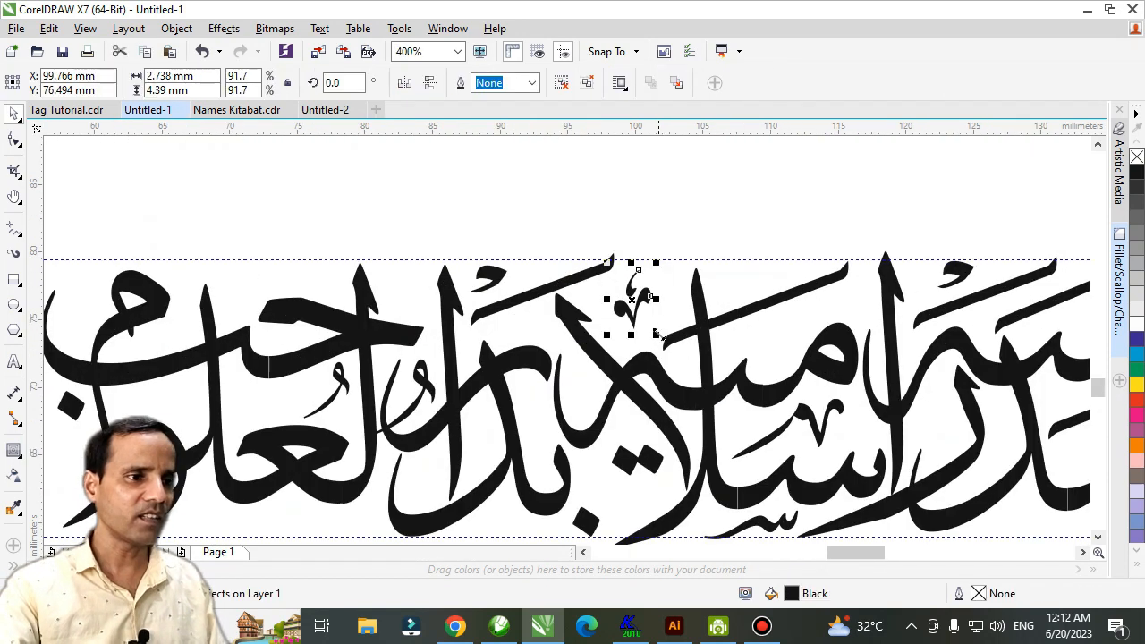
{"action": "left_click_drag", "start_coordinate": [658, 334], "coordinate": [666, 352]}
Duplicate the V-and-hook mark to above the slanted stroke of میہ and ungroup it.
{"action": "left_click_drag", "start_coordinate": [637, 308], "coordinate": [745, 271]}
{"action": "left_click", "coordinate": [564, 84]}
{"action": "left_click", "coordinate": [708, 192]}
{"action": "right_click", "coordinate": [745, 271]}
Copy the small hook mark into میہ, above the ع of العلوم and above حب.
{"action": "left_click", "coordinate": [653, 309]}
{"action": "left_click", "coordinate": [771, 333]}
{"action": "left_click_drag", "start_coordinate": [771, 342], "coordinate": [304, 154]}
Compare the vowel marks and ornaments of the sample line with those on the school name.
{"action": "key", "text": "h"}
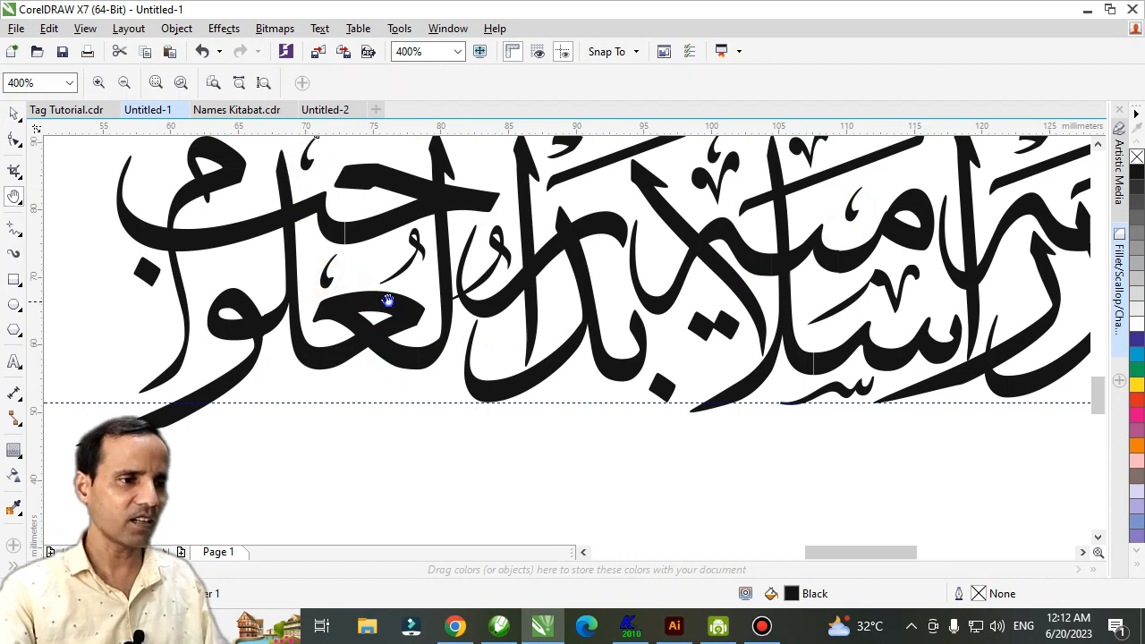
{"action": "scroll", "coordinate": [388, 300], "scroll_direction": "down", "scroll_amount": 1}
{"action": "left_click_drag", "start_coordinate": [436, 406], "coordinate": [492, 158]}
{"action": "left_click_drag", "start_coordinate": [584, 393], "coordinate": [454, 394]}
{"action": "left_click_drag", "start_coordinate": [797, 371], "coordinate": [980, 397]}
{"action": "left_click_drag", "start_coordinate": [443, 397], "coordinate": [632, 391]}
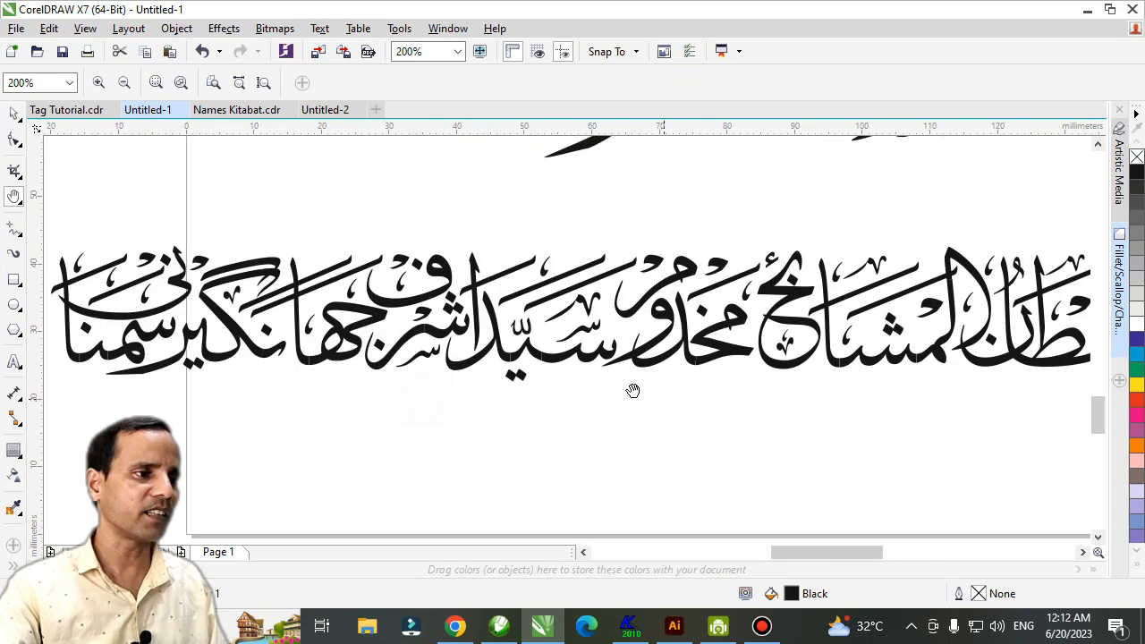
{"action": "left_click_drag", "start_coordinate": [531, 321], "coordinate": [576, 453]}
{"action": "left_click_drag", "start_coordinate": [593, 325], "coordinate": [560, 470]}
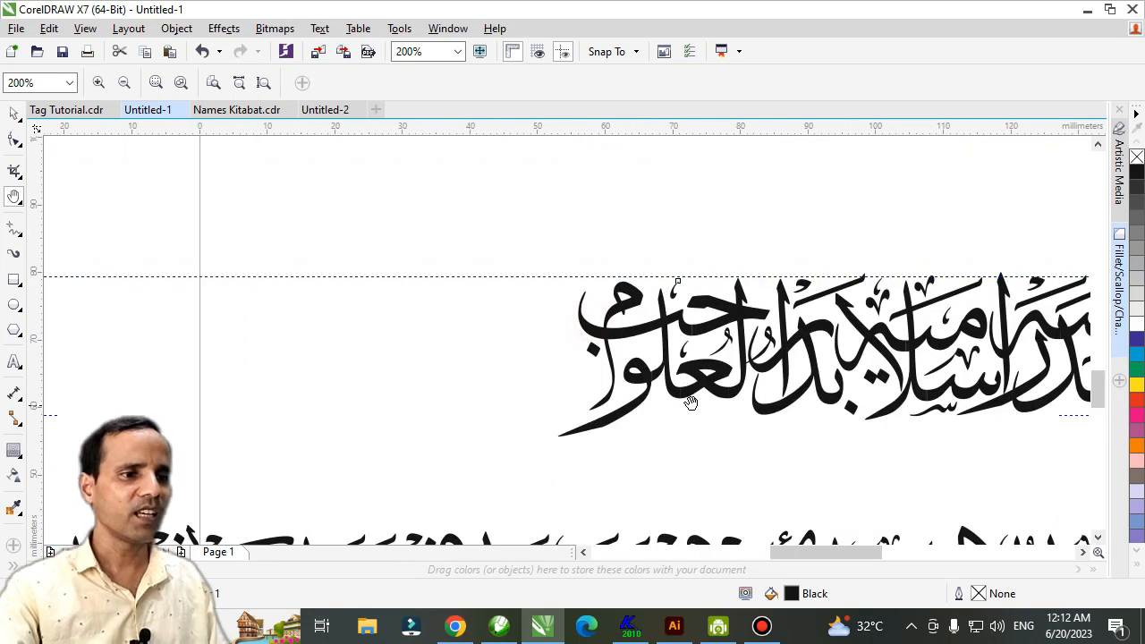
{"action": "double_click", "coordinate": [691, 405]}
{"action": "left_click_drag", "start_coordinate": [721, 411], "coordinate": [593, 454]}
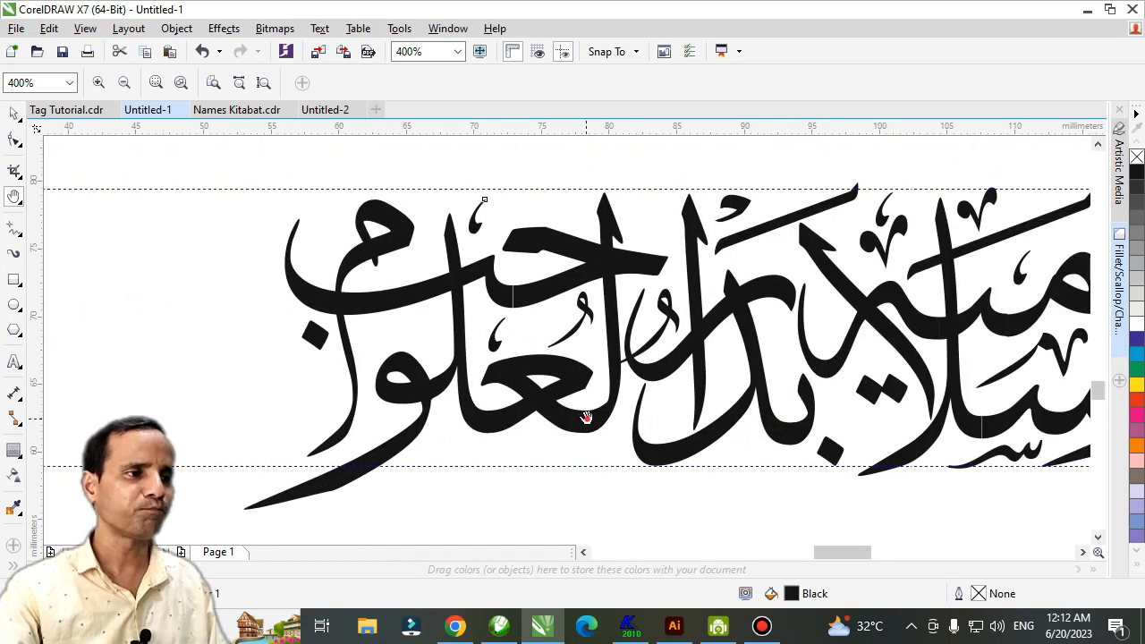
{"action": "key", "text": "space"}
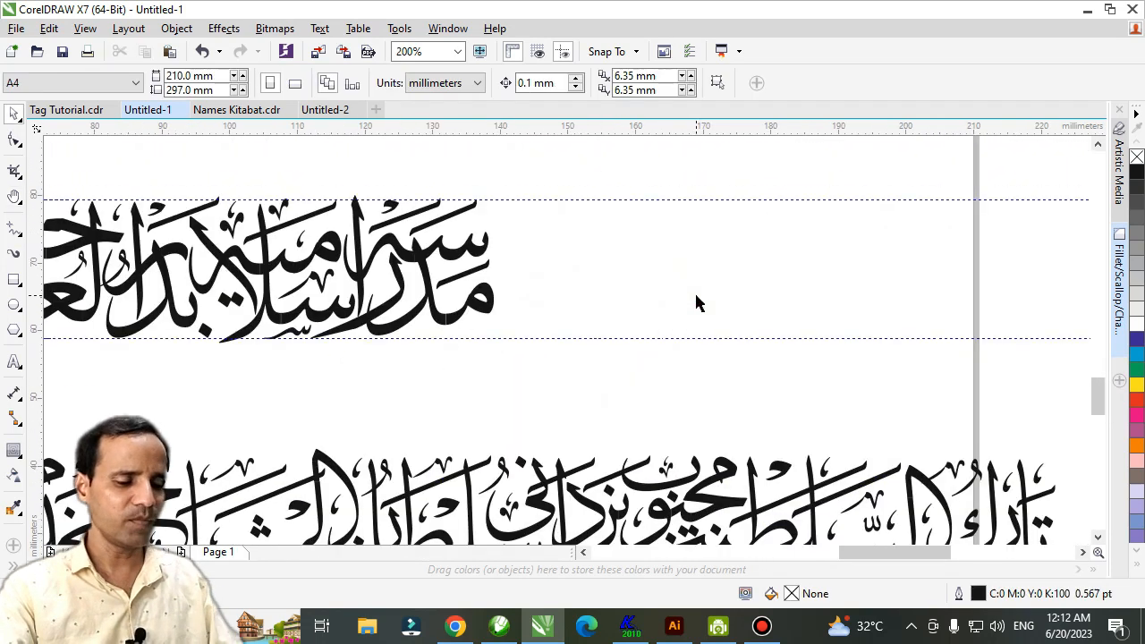
Add a text line starting with asdfgh in the AGA Islamic Phrases font beside the school name.
{"action": "key", "text": "F8"}
{"action": "left_click", "coordinate": [642, 285]}
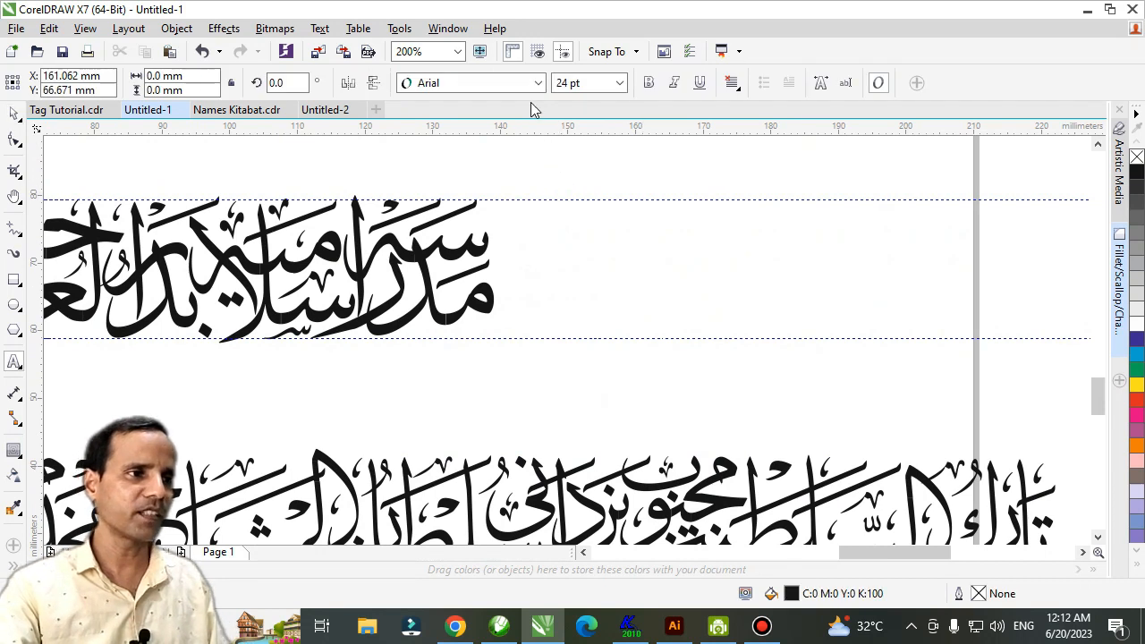
{"action": "left_click", "coordinate": [481, 86]}
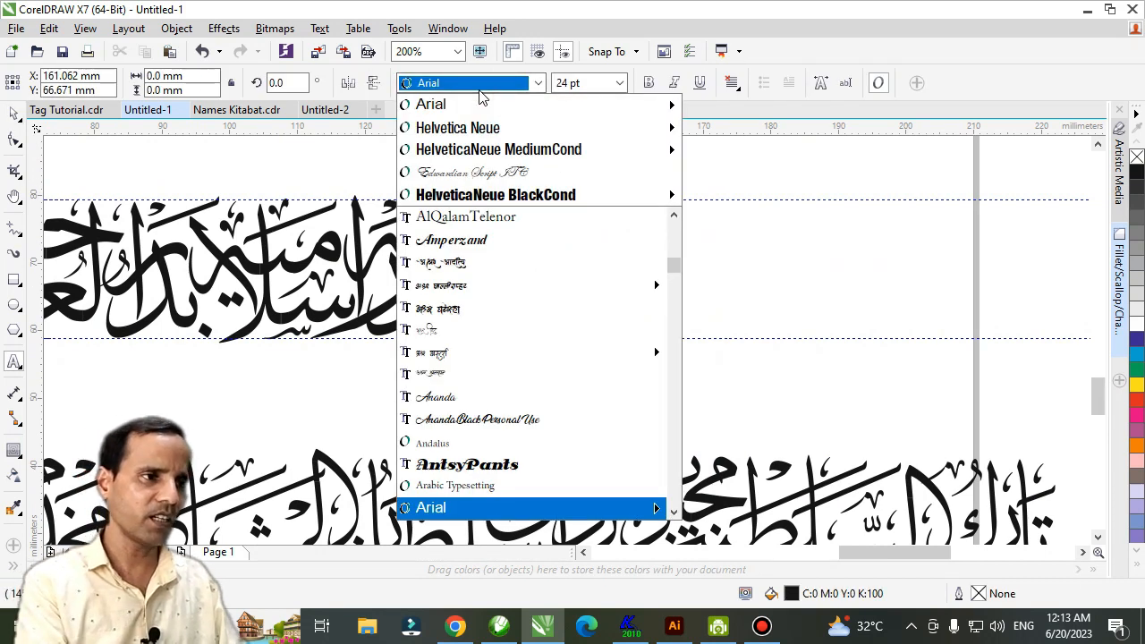
{"action": "type", "text": "AGA"}
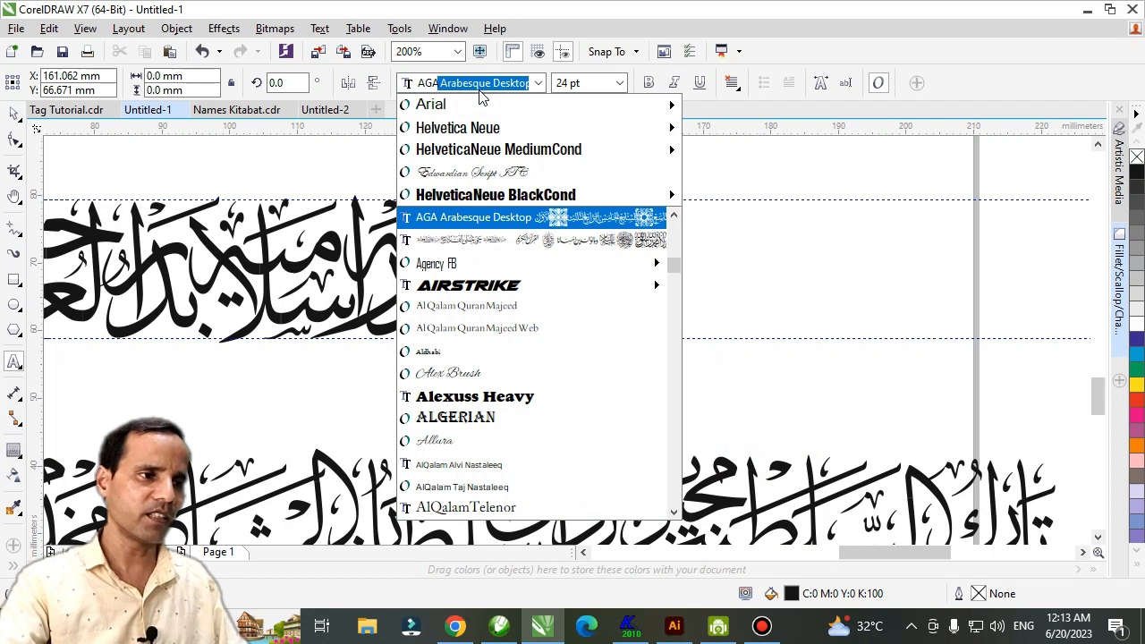
{"action": "left_click", "coordinate": [539, 242]}
{"action": "type", "text": "as"}
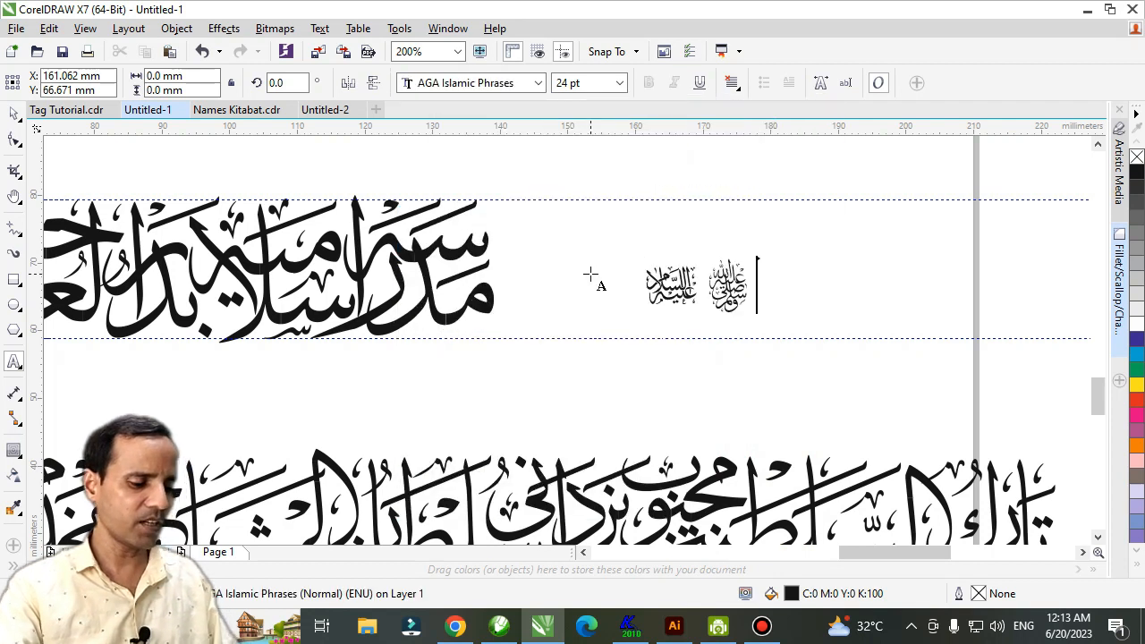
{"action": "type", "text": "dfgh"}
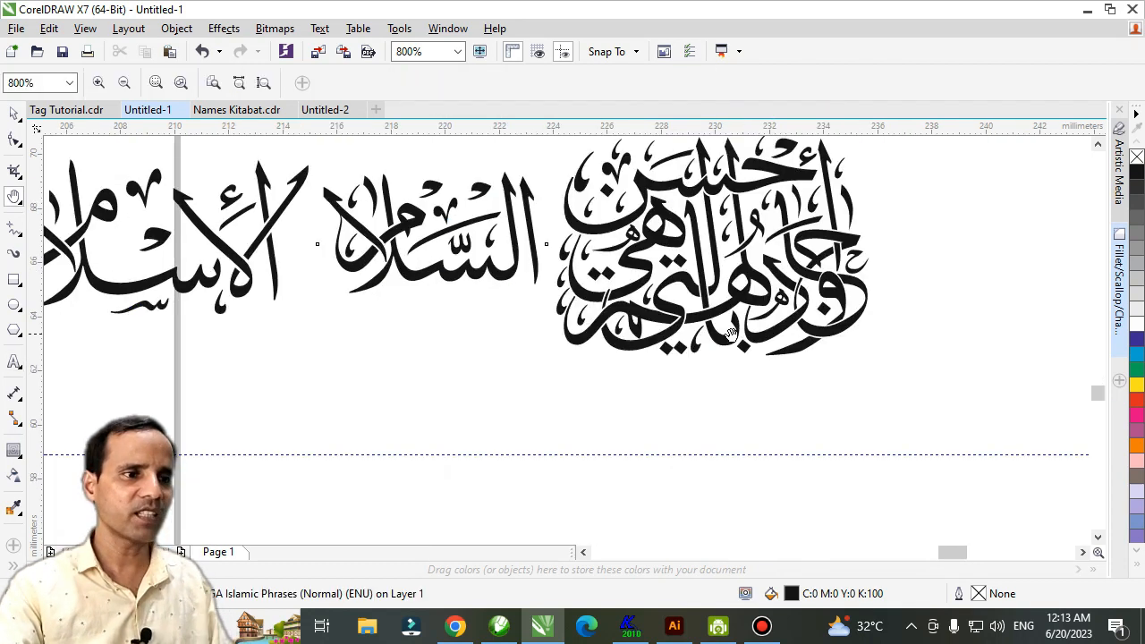
Examine the small letter marks and ornaments in the row of Islamic phrases.
{"action": "mouse_move", "coordinate": [679, 348]}
{"action": "left_mouse_down"}
{"action": "mouse_move", "coordinate": [701, 380]}
{"action": "mouse_move", "coordinate": [685, 391]}
{"action": "mouse_move", "coordinate": [697, 398]}
{"action": "left_mouse_up"}
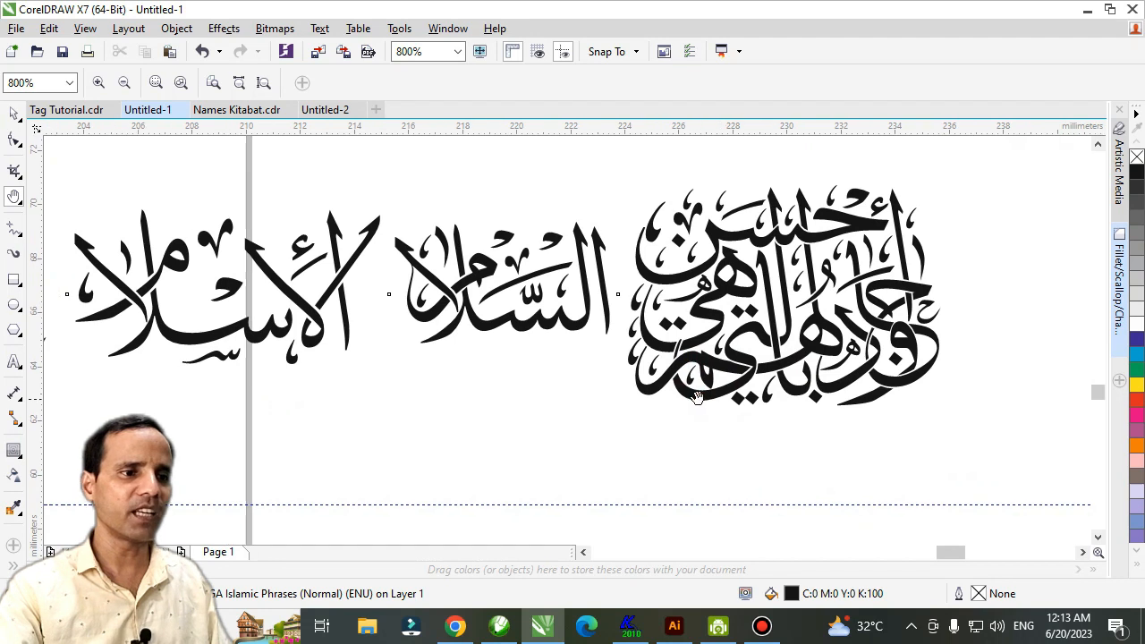
{"action": "left_click_drag", "start_coordinate": [439, 400], "coordinate": [559, 405]}
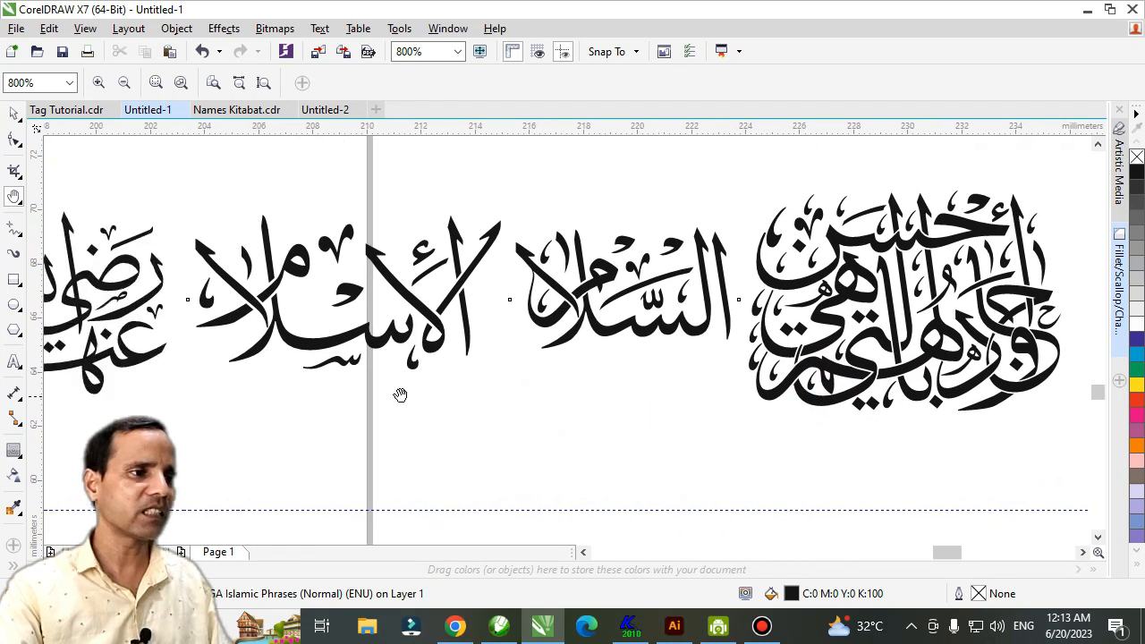
{"action": "left_click_drag", "start_coordinate": [399, 394], "coordinate": [609, 394]}
{"action": "left_click_drag", "start_coordinate": [436, 393], "coordinate": [539, 396]}
{"action": "scroll", "coordinate": [506, 338], "scroll_direction": "up", "scroll_amount": 1}
{"action": "left_click_drag", "start_coordinate": [441, 355], "coordinate": [613, 401]}
{"action": "key", "text": "space"}
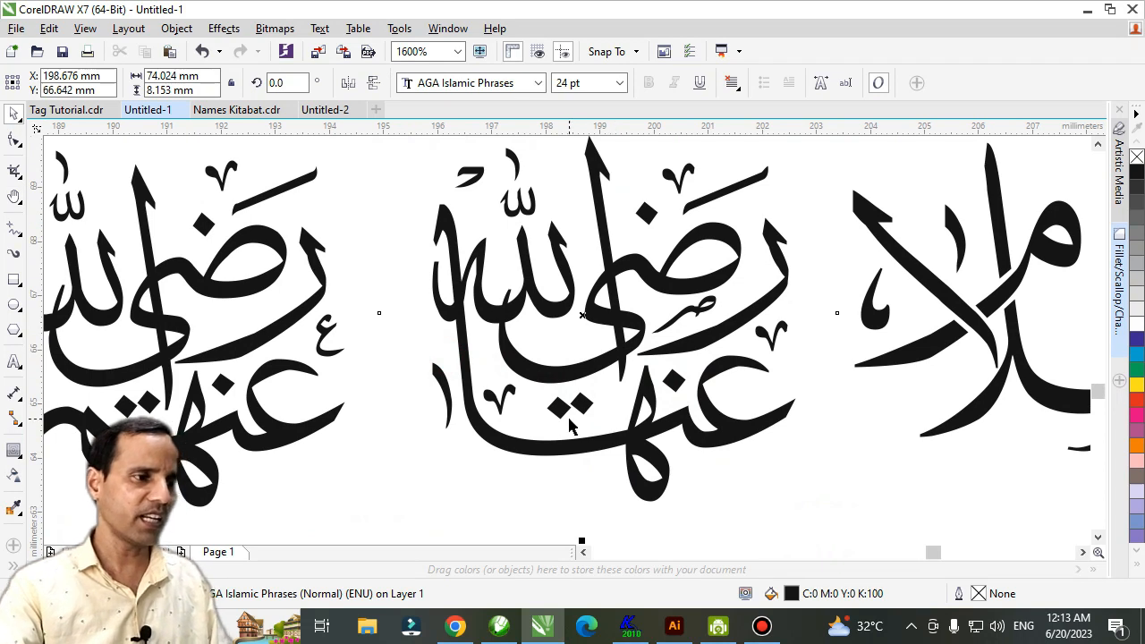
{"action": "key", "text": "space"}
{"action": "scroll", "coordinate": [499, 398], "scroll_direction": "down", "scroll_amount": 1}
{"action": "left_click_drag", "start_coordinate": [417, 409], "coordinate": [557, 398]}
{"action": "left_click_drag", "start_coordinate": [388, 425], "coordinate": [559, 400]}
{"action": "key", "text": "space"}
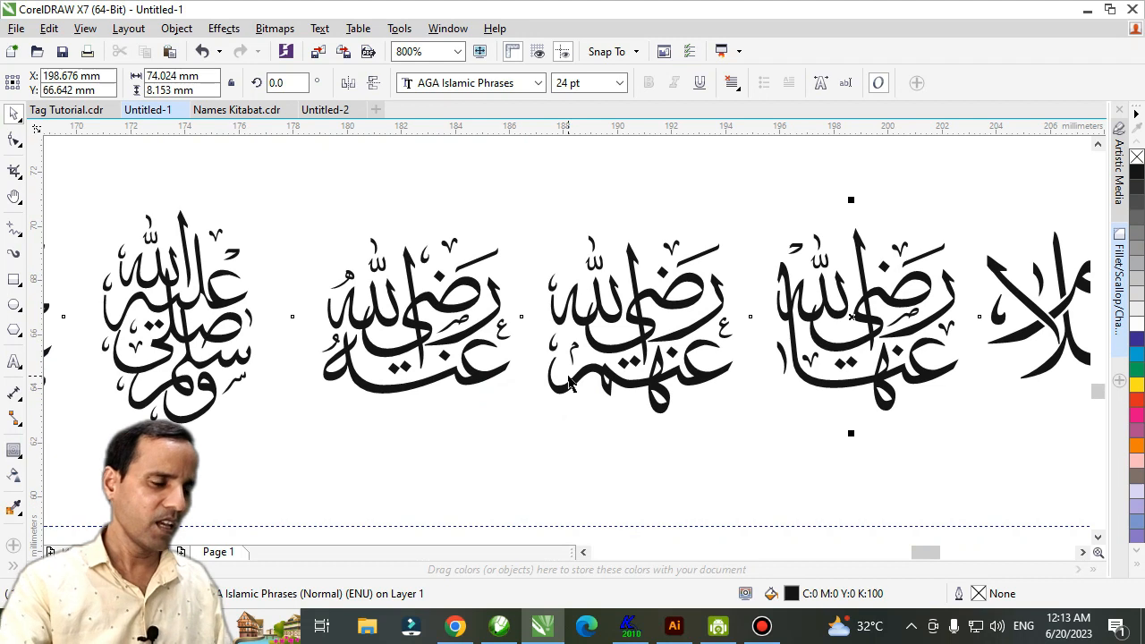
{"action": "left_click", "coordinate": [613, 463]}
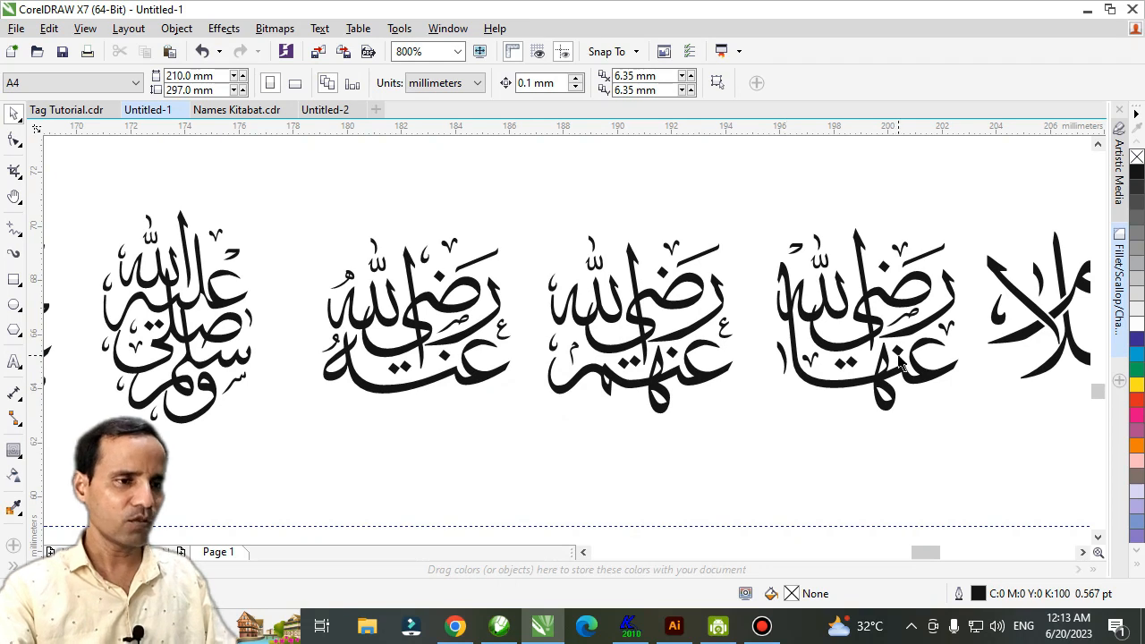
{"action": "key", "text": "h"}
{"action": "left_click_drag", "start_coordinate": [897, 361], "coordinate": [504, 364]}
{"action": "left_click_drag", "start_coordinate": [850, 393], "coordinate": [590, 404]}
{"action": "left_click_drag", "start_coordinate": [1058, 404], "coordinate": [761, 404]}
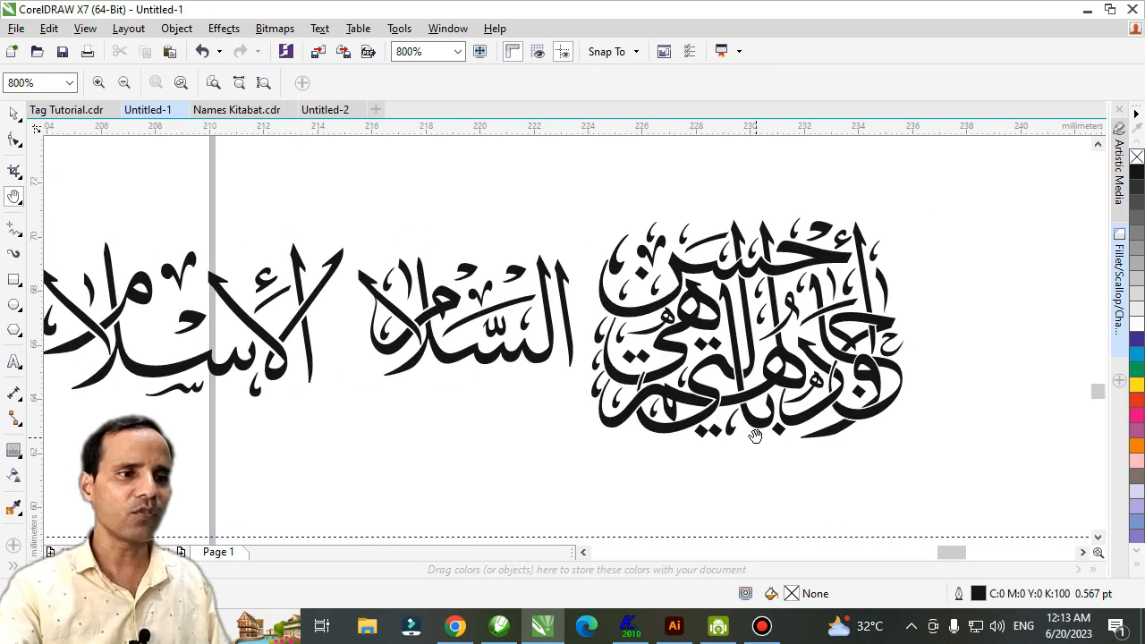
Append the phrase ادخلوها بسلام آمنين to the last text piece and convert it into separate curves.
{"action": "scroll", "coordinate": [755, 435], "scroll_direction": "down", "scroll_amount": 2}
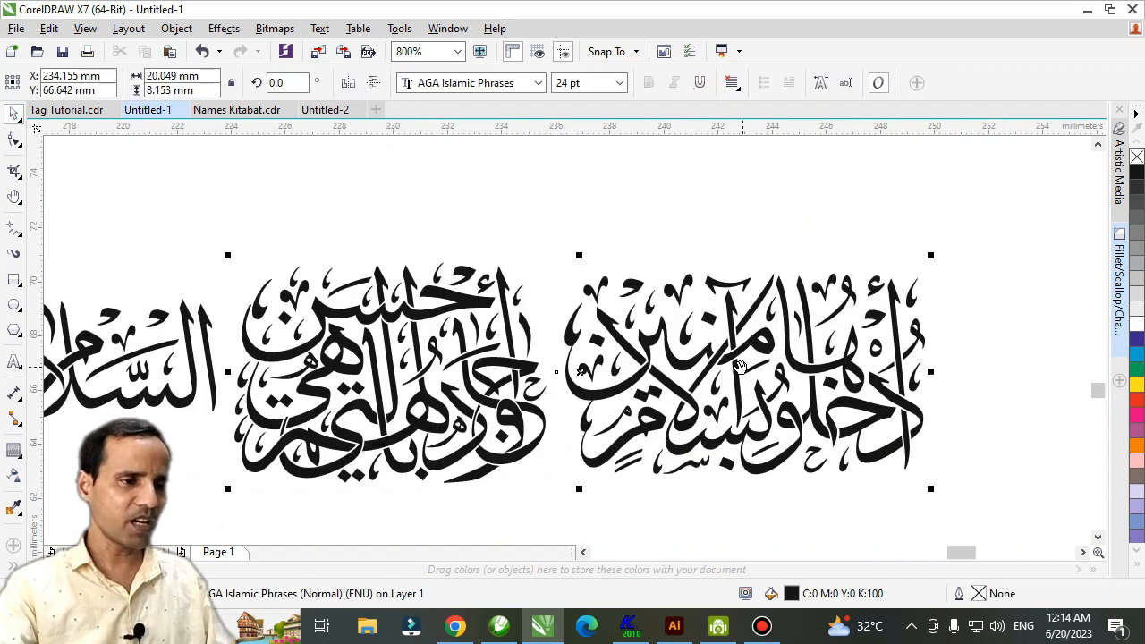
{"action": "key", "text": "h"}
{"action": "left_click_drag", "start_coordinate": [611, 513], "coordinate": [655, 400]}
{"action": "key", "text": "space"}
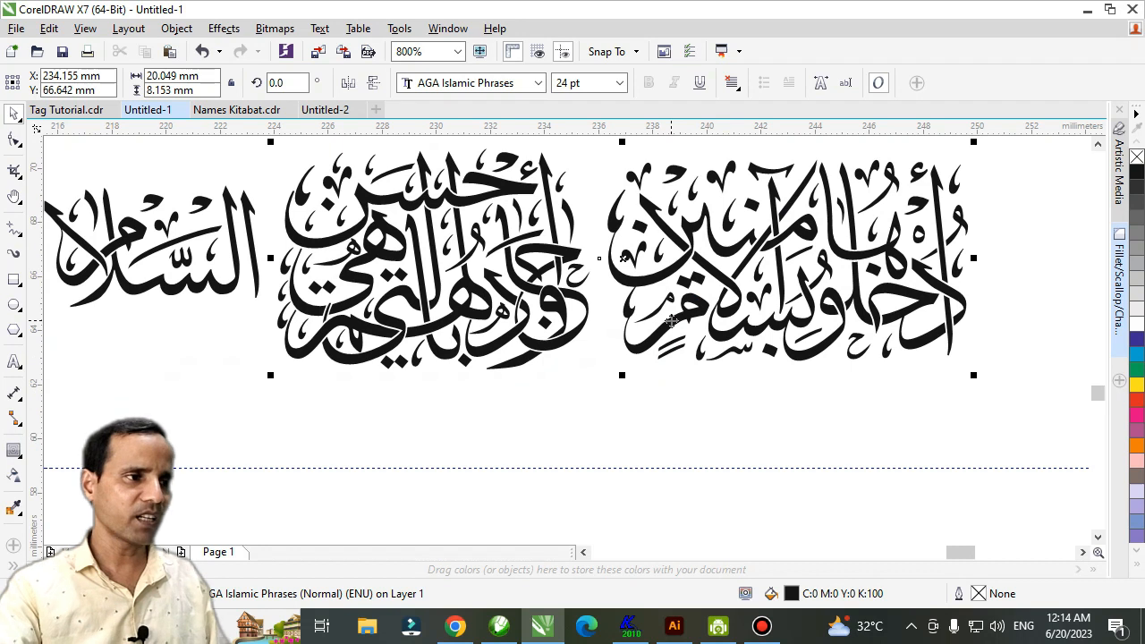
{"action": "left_click", "coordinate": [650, 407]}
{"action": "left_click", "coordinate": [682, 314]}
{"action": "key", "text": "ctrl+q"}
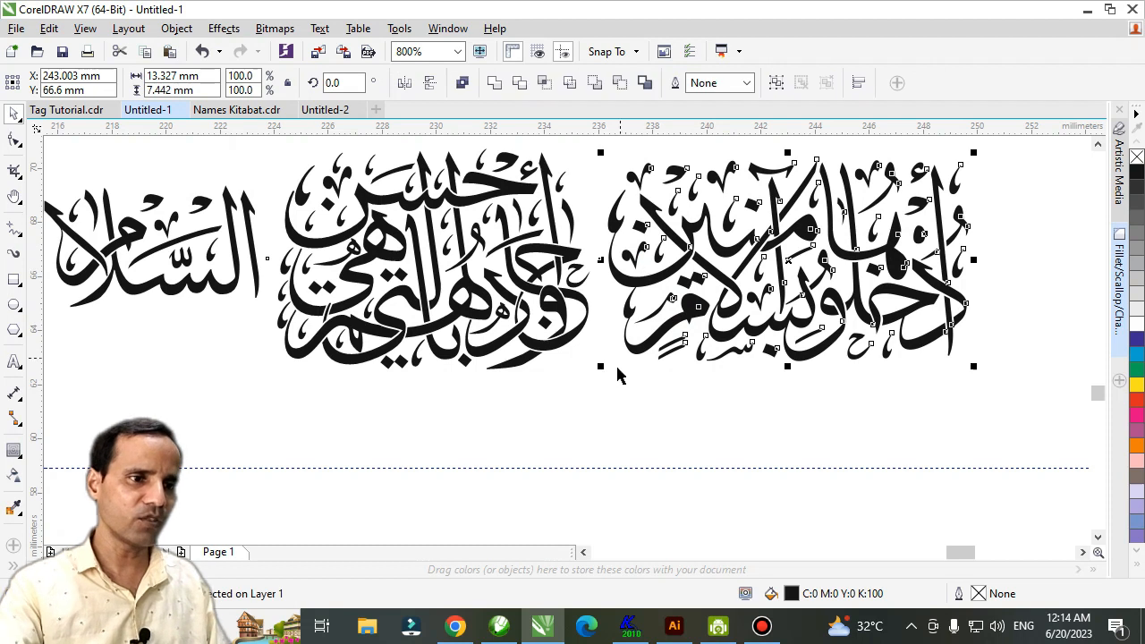
{"action": "left_click", "coordinate": [617, 375]}
Combine the small meem mark above the م of بسلام into one shape and move it out below the phrases.
{"action": "scroll", "coordinate": [626, 329], "scroll_direction": "up", "scroll_amount": 2}
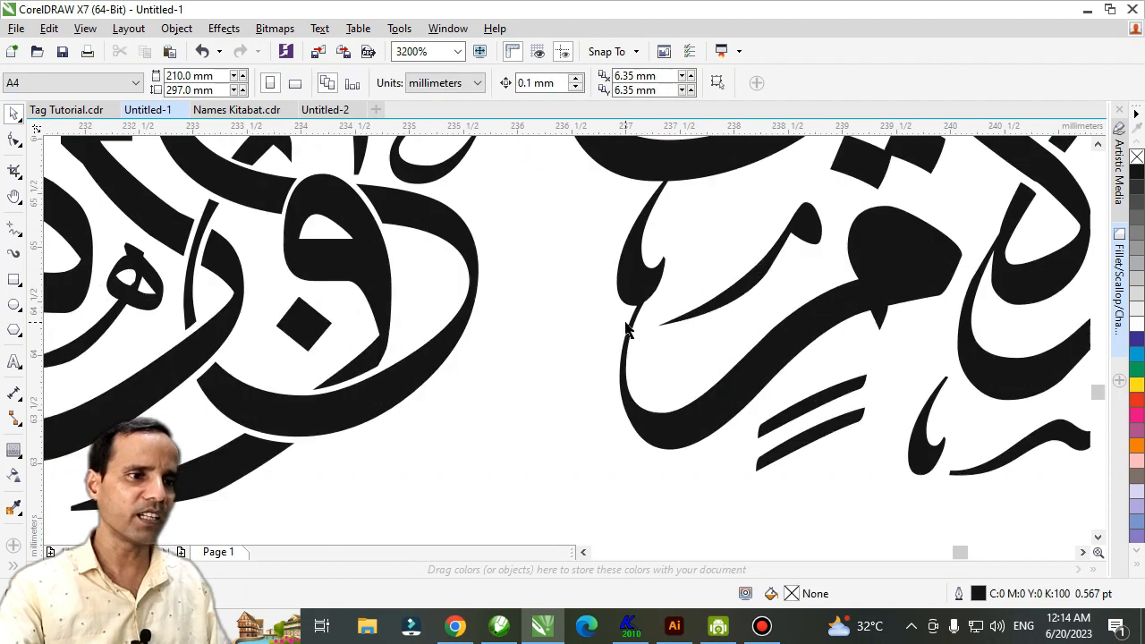
{"action": "left_click", "coordinate": [774, 286]}
{"action": "key", "text": "ctrl+l"}
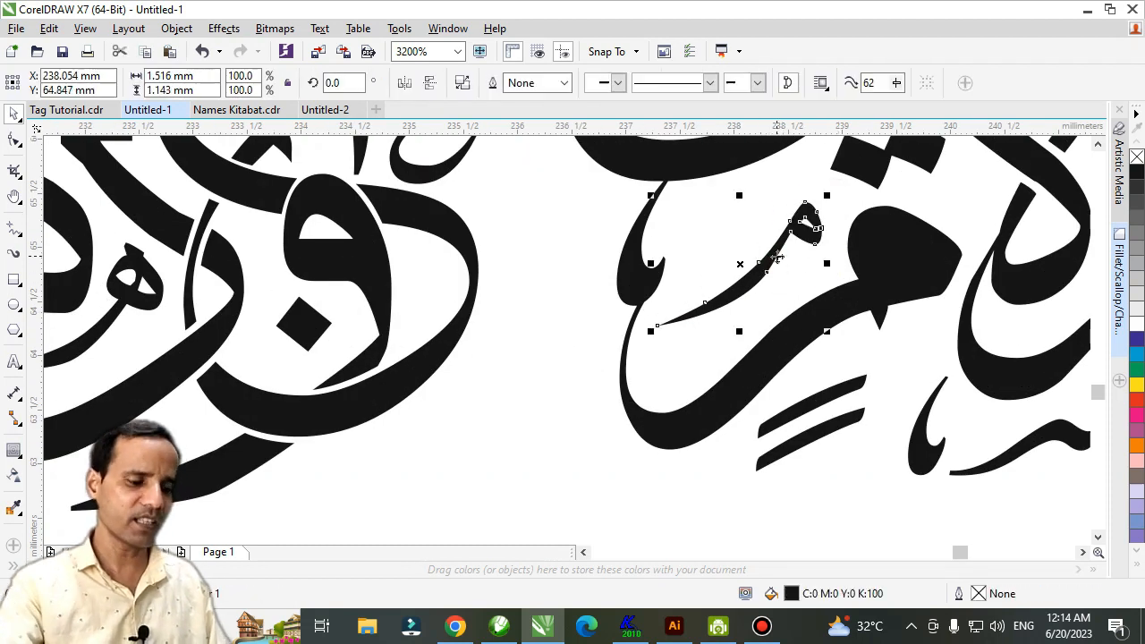
{"action": "scroll", "coordinate": [751, 314], "scroll_direction": "down", "scroll_amount": 1}
{"action": "scroll", "coordinate": [718, 383], "scroll_direction": "down", "scroll_amount": 1}
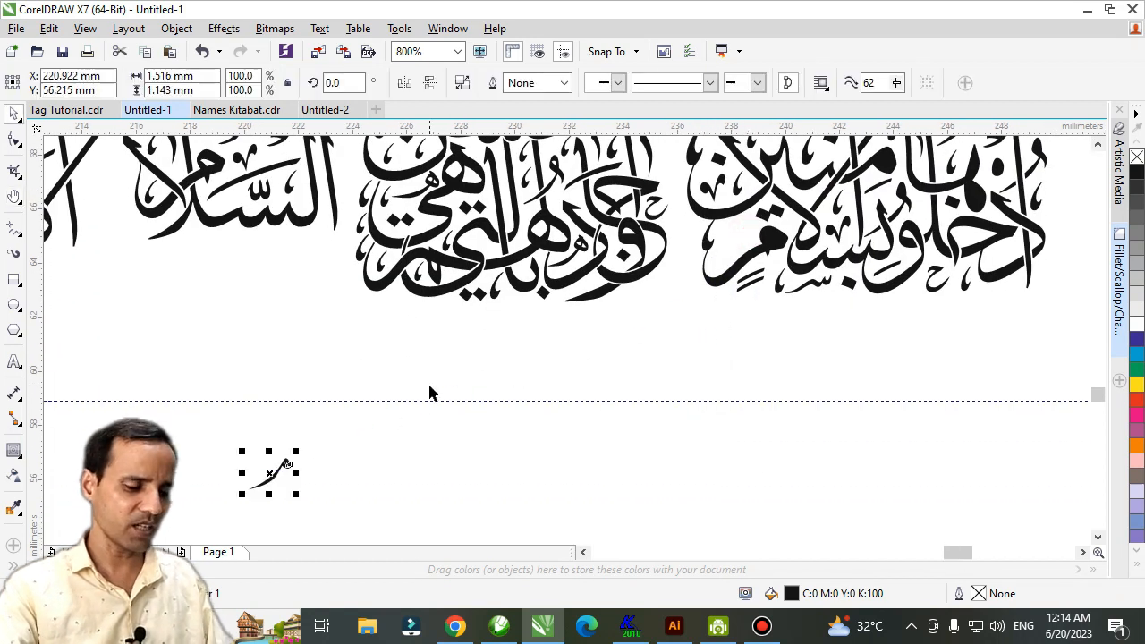
Place the small meem mark under the م of مدرسہ, scaled to 308% and rotated to about 341.7°.
{"action": "key", "text": "h"}
{"action": "left_click_drag", "start_coordinate": [735, 203], "coordinate": [705, 279]}
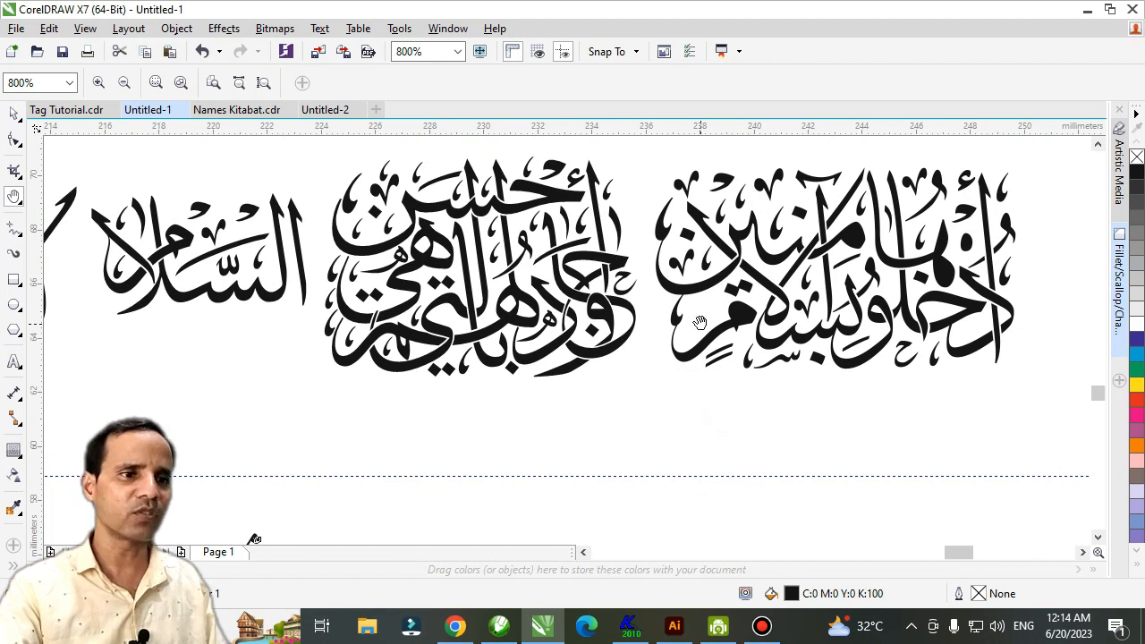
{"action": "scroll", "coordinate": [700, 323], "scroll_direction": "down", "scroll_amount": 1}
{"action": "left_click_drag", "start_coordinate": [592, 389], "coordinate": [605, 386]}
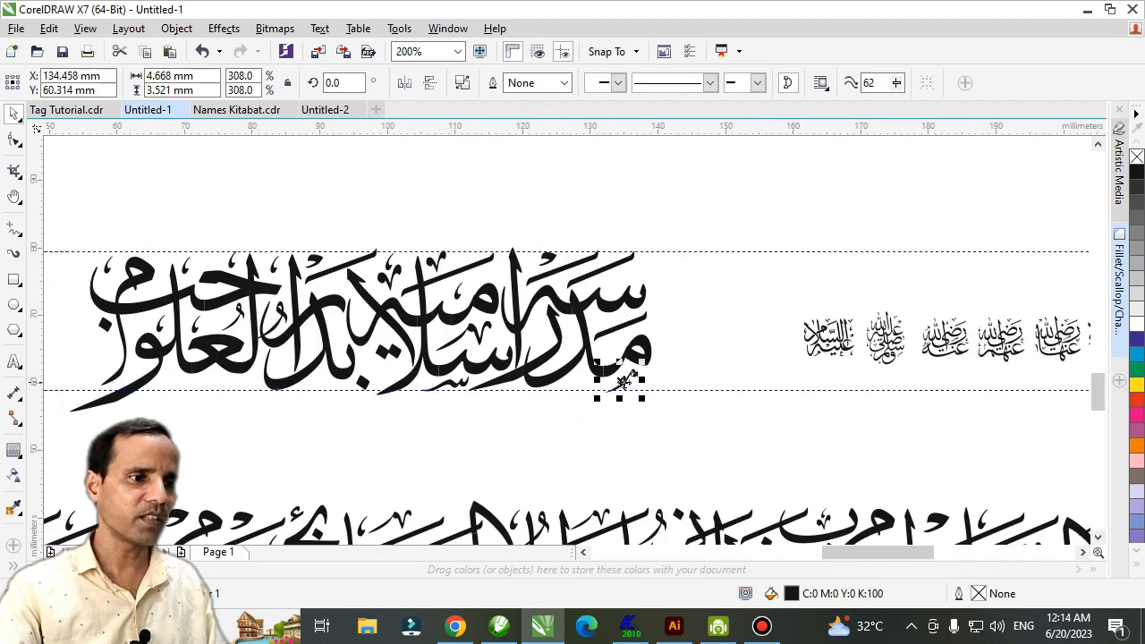
{"action": "scroll", "coordinate": [624, 382], "scroll_direction": "up", "scroll_amount": 1}
{"action": "scroll", "coordinate": [624, 381], "scroll_direction": "up", "scroll_amount": 2}
{"action": "left_click_drag", "start_coordinate": [678, 327], "coordinate": [670, 363]}
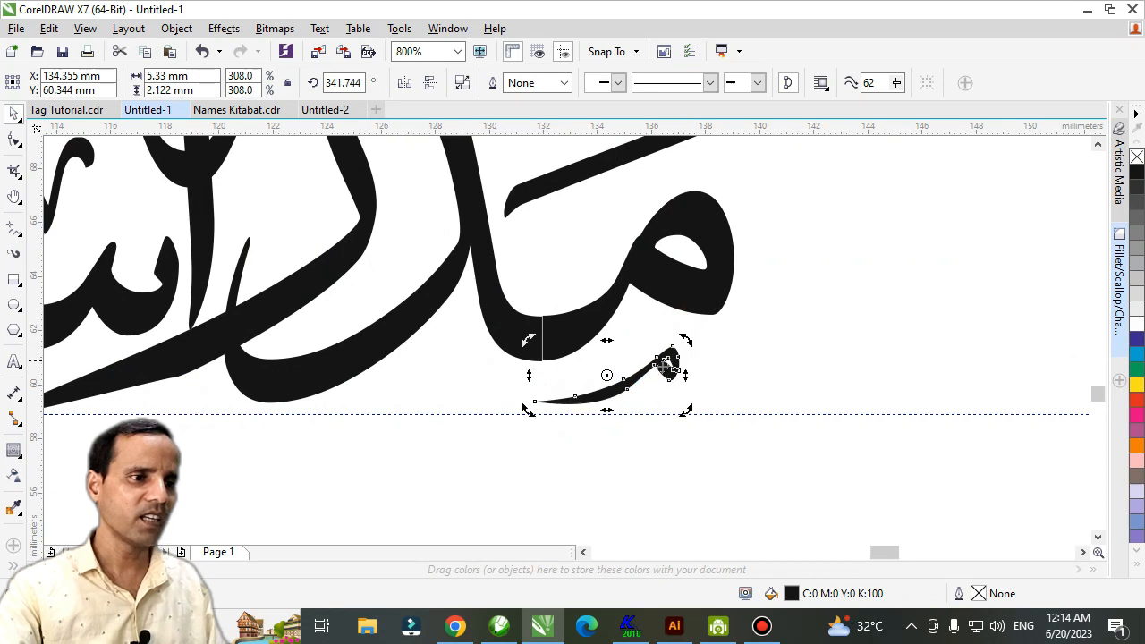
Break the phrase رضي الله عنه into separate curves and place its small ع mark beneath the ع of العلوم.
{"action": "key", "text": "h"}
{"action": "scroll", "coordinate": [636, 376], "scroll_direction": "down", "scroll_amount": 1}
{"action": "scroll", "coordinate": [561, 402], "scroll_direction": "down", "scroll_amount": 1}
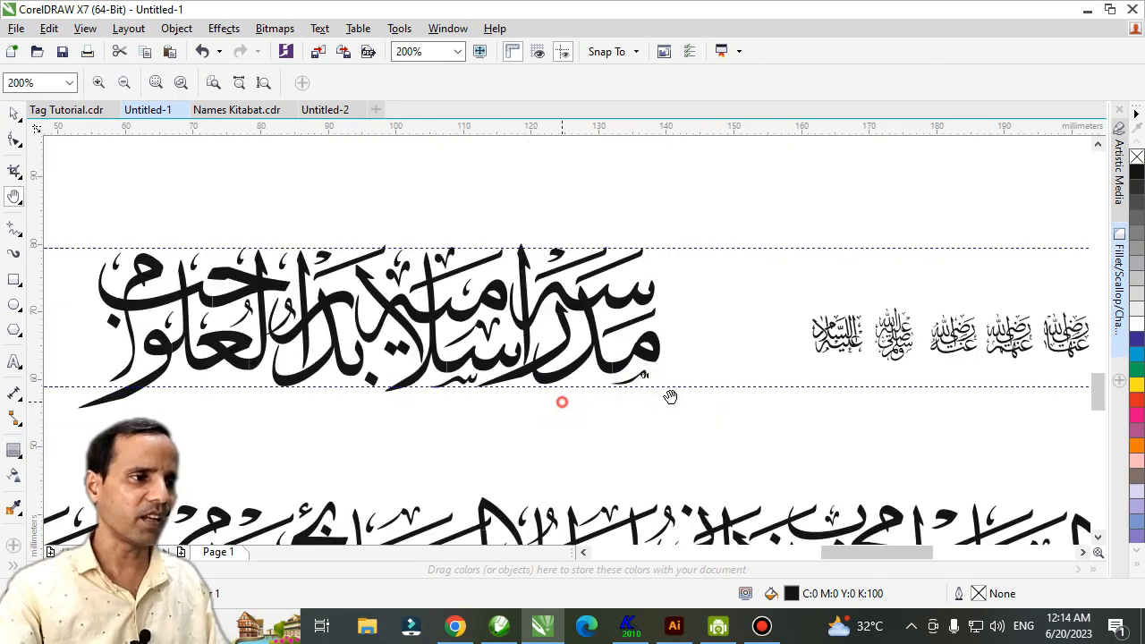
{"action": "scroll", "coordinate": [785, 345], "scroll_direction": "right", "scroll_amount": 3}
{"action": "scroll", "coordinate": [736, 312], "scroll_direction": "up", "scroll_amount": 1}
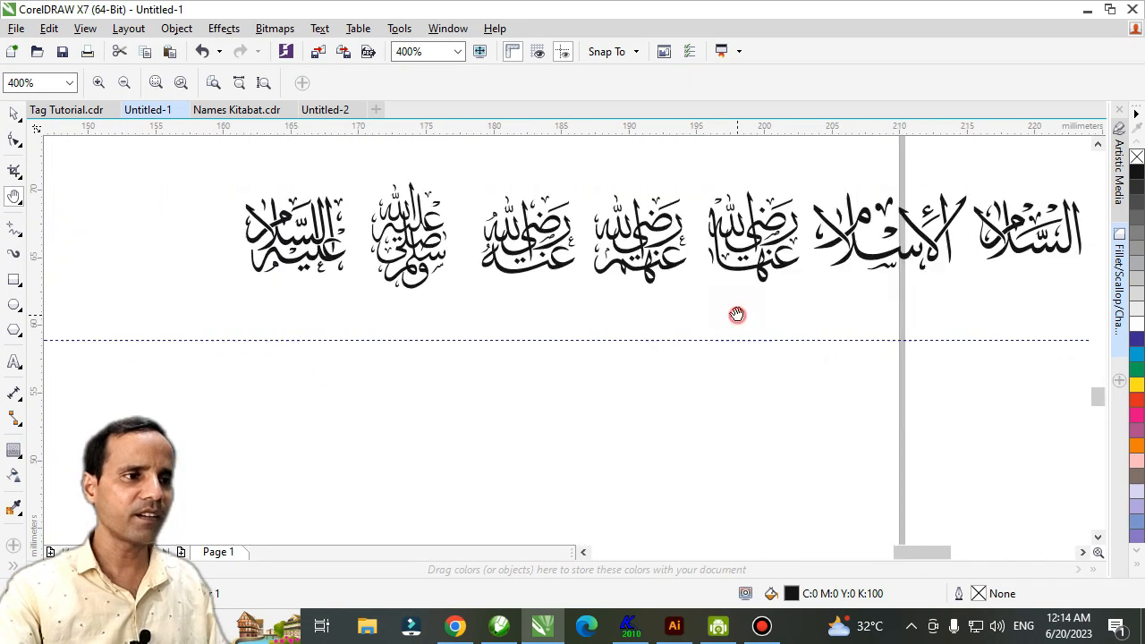
{"action": "scroll", "coordinate": [586, 279], "scroll_direction": "up", "scroll_amount": 1}
{"action": "left_click_drag", "start_coordinate": [508, 274], "coordinate": [601, 363]}
{"action": "key", "text": "space"}
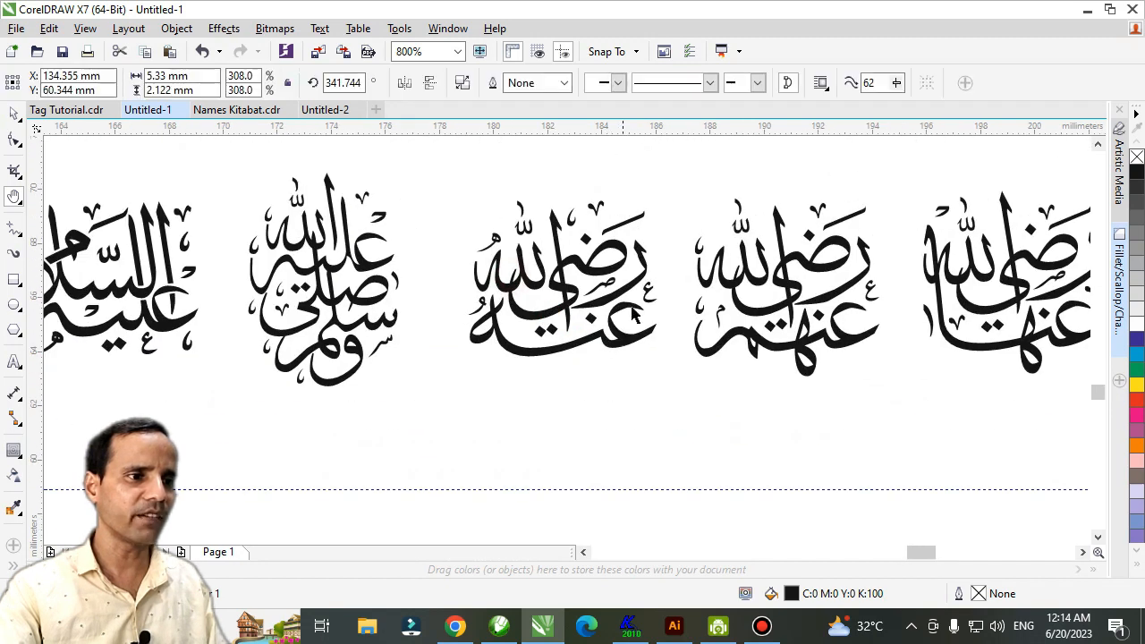
{"action": "left_click", "coordinate": [650, 295]}
{"action": "key", "text": "ctrl+q"}
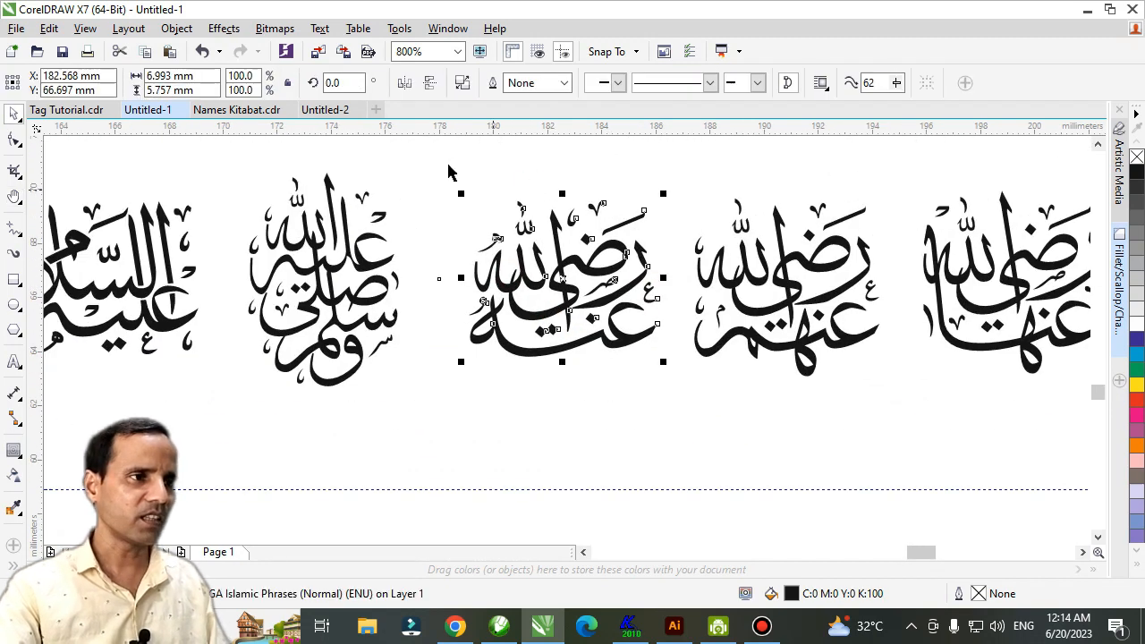
{"action": "left_click", "coordinate": [463, 84]}
{"action": "left_click", "coordinate": [671, 325]}
{"action": "left_click_drag", "start_coordinate": [650, 296], "coordinate": [337, 467]}
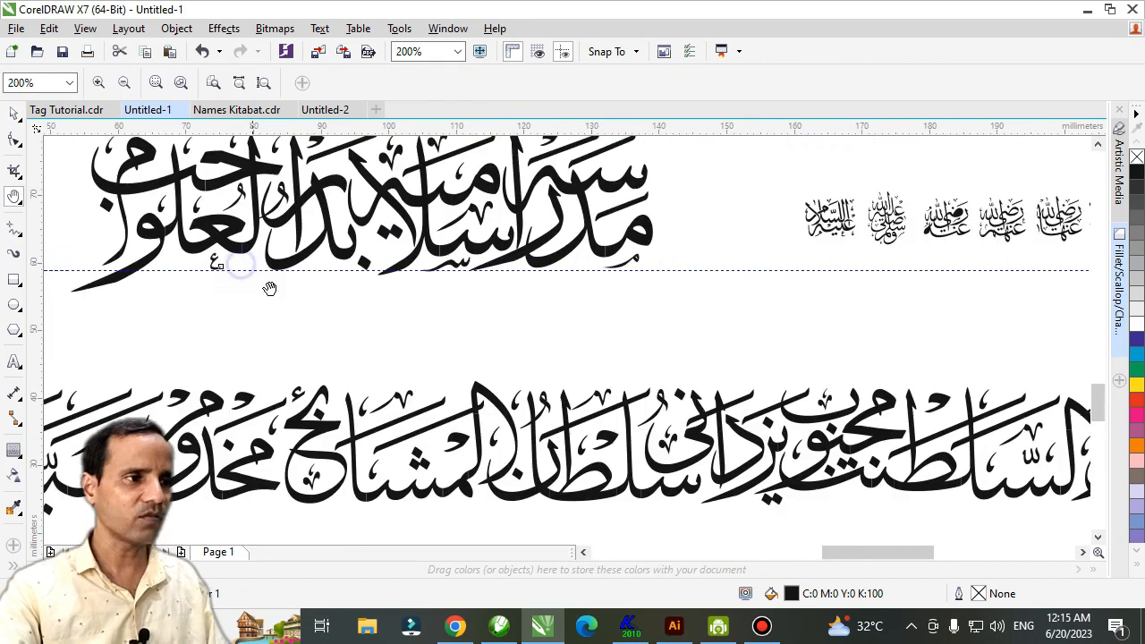
Copy the hook mark above the ع to below the join of و and ل in العلوم, about 1.3 × 2.6 mm.
{"action": "left_click_drag", "start_coordinate": [240, 265], "coordinate": [417, 340]}
{"action": "scroll", "coordinate": [381, 338], "scroll_direction": "up", "scroll_amount": 1}
{"action": "left_click_drag", "start_coordinate": [350, 283], "coordinate": [405, 338]}
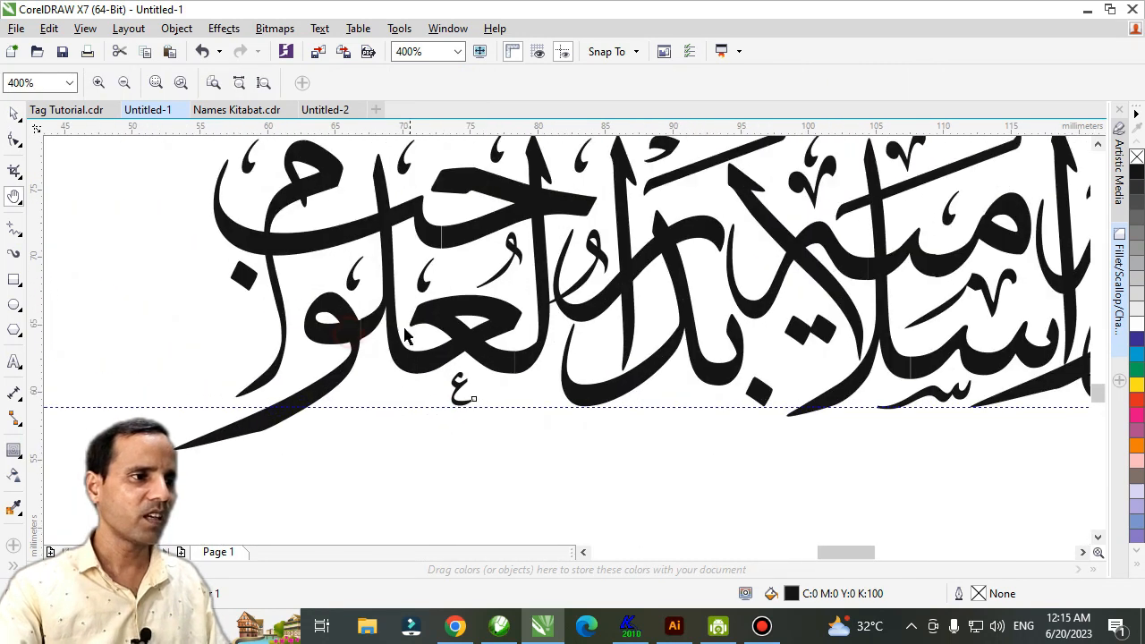
{"action": "key", "text": "space"}
{"action": "left_click_drag", "start_coordinate": [422, 287], "coordinate": [373, 390]}
{"action": "key", "text": "space"}
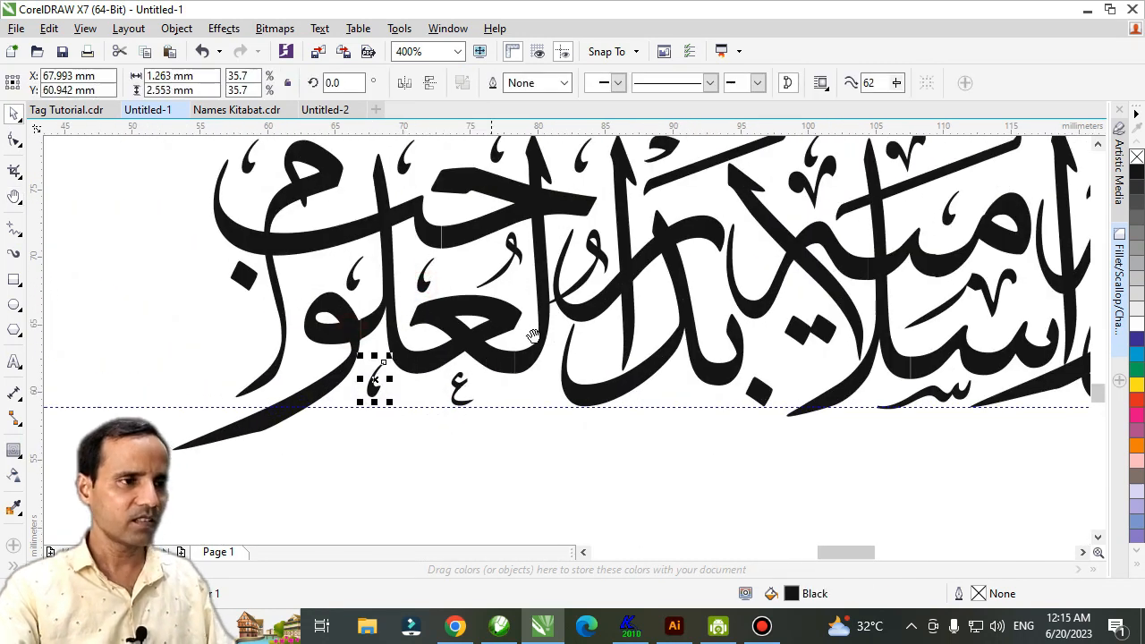
Select the whole school name calligraphy and inspect it in a full-screen preview.
{"action": "scroll", "coordinate": [534, 338], "scroll_direction": "down", "scroll_amount": 1}
{"action": "left_click_drag", "start_coordinate": [646, 362], "coordinate": [516, 340]}
{"action": "key", "text": "space"}
{"action": "left_click", "coordinate": [833, 205]}
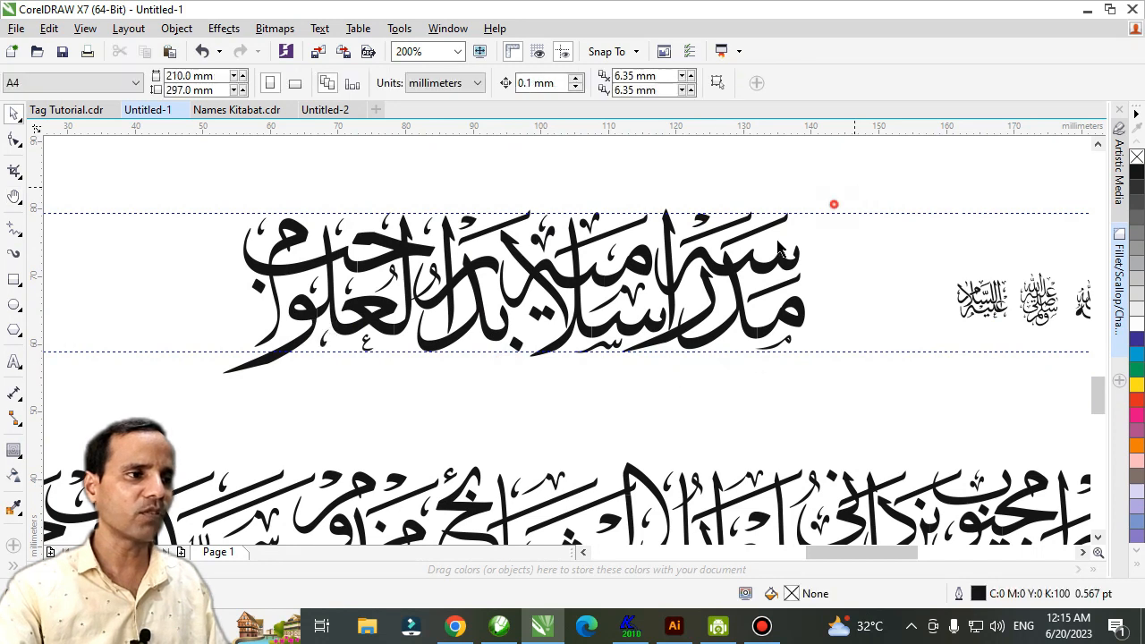
{"action": "left_click", "coordinate": [297, 364]}
{"action": "key", "text": "shift+F2"}
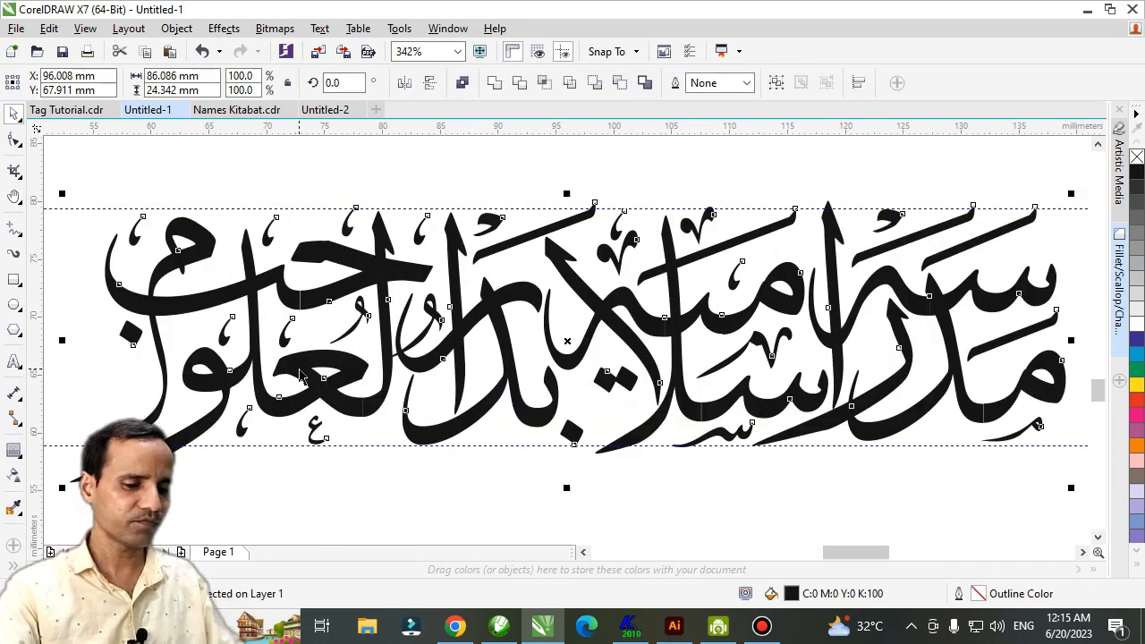
{"action": "key", "text": "F9"}
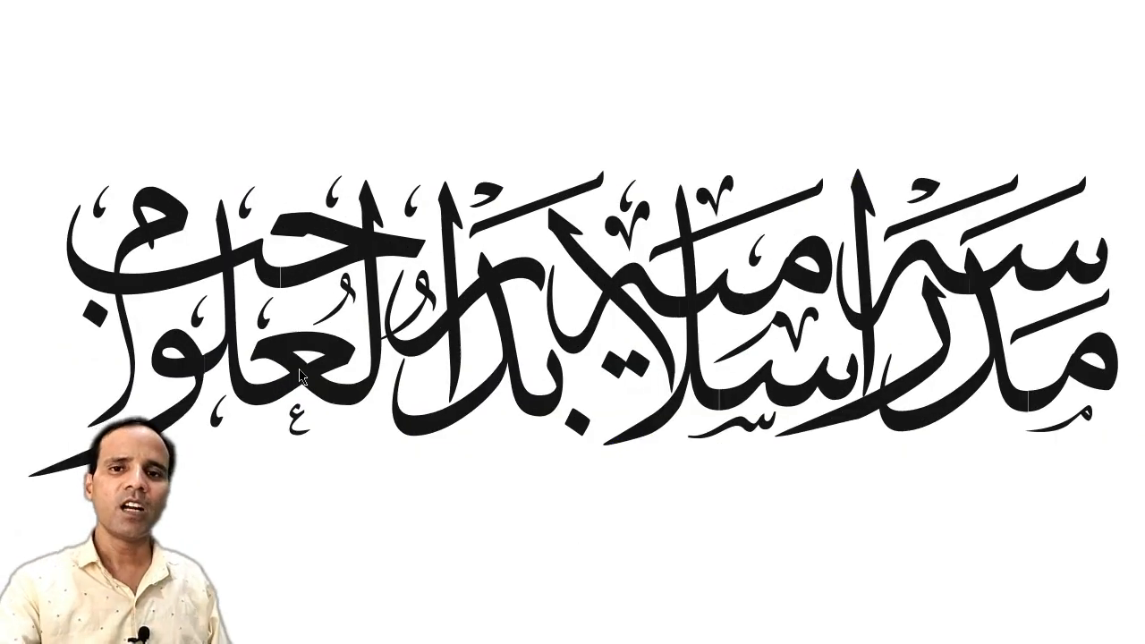